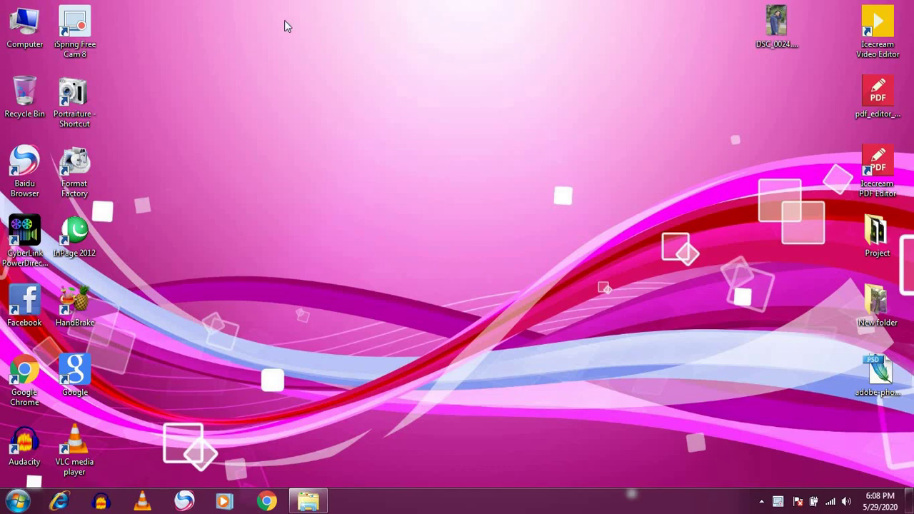
Refresh the Windows desktop several times, then launch Photoshop CS2 from its shortcut.
click(303, 66)
right_click(305, 62)
click(322, 102)
right_click(327, 104)
click(344, 142)
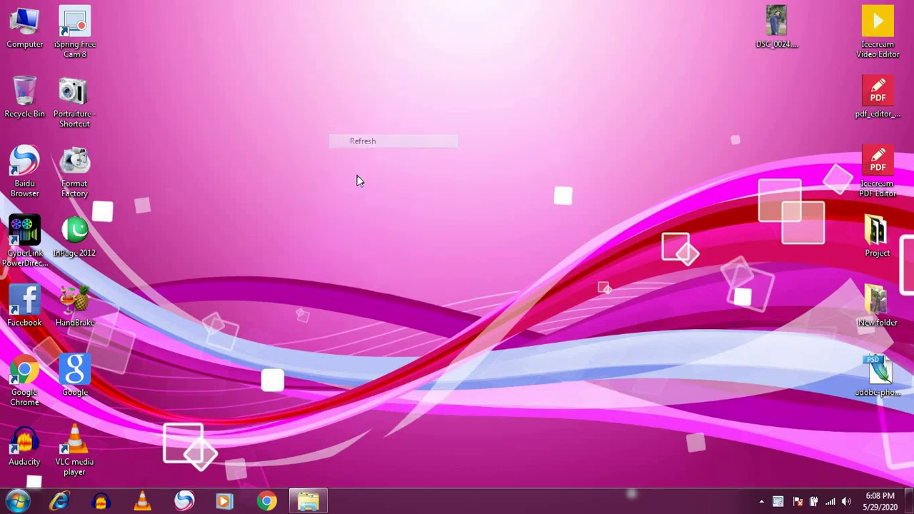
right_click(357, 179)
click(368, 212)
right_click(377, 208)
click(393, 248)
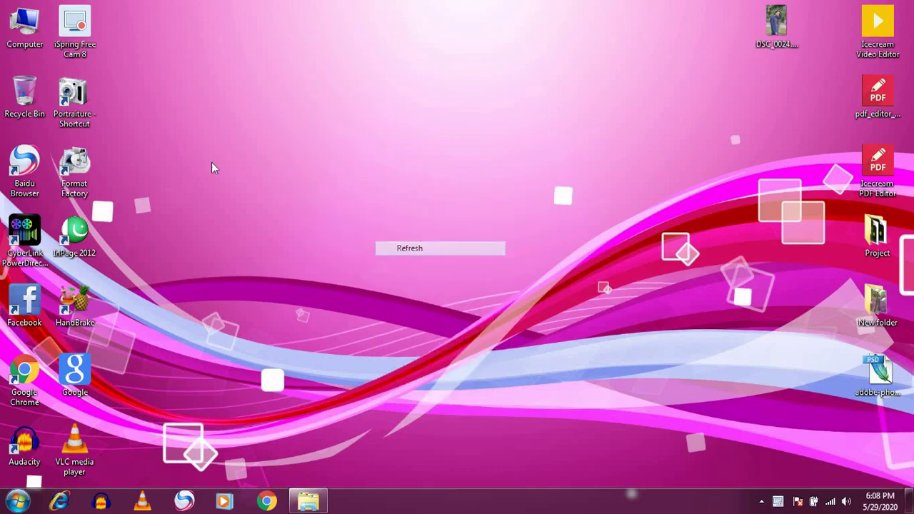
double_click(85, 99)
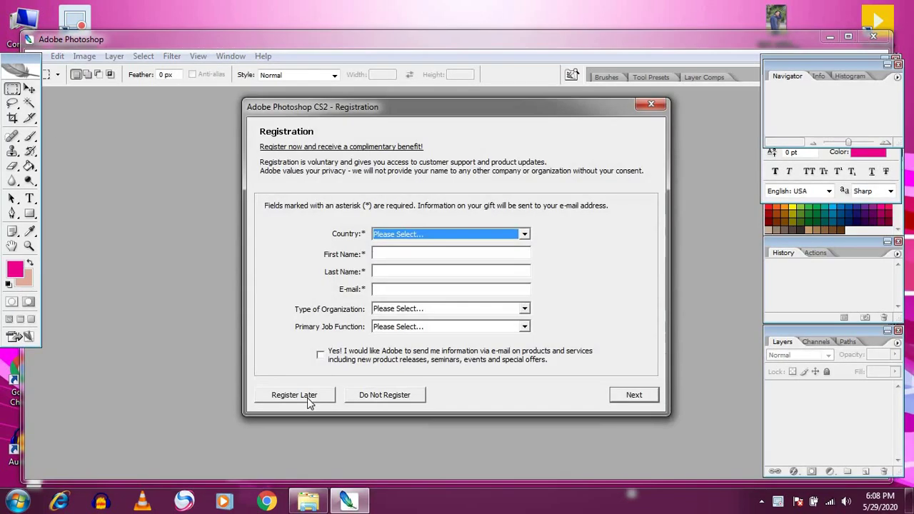
Postpone registration, close the Welcome Screen and maximize the Photoshop window.
click(313, 402)
click(626, 329)
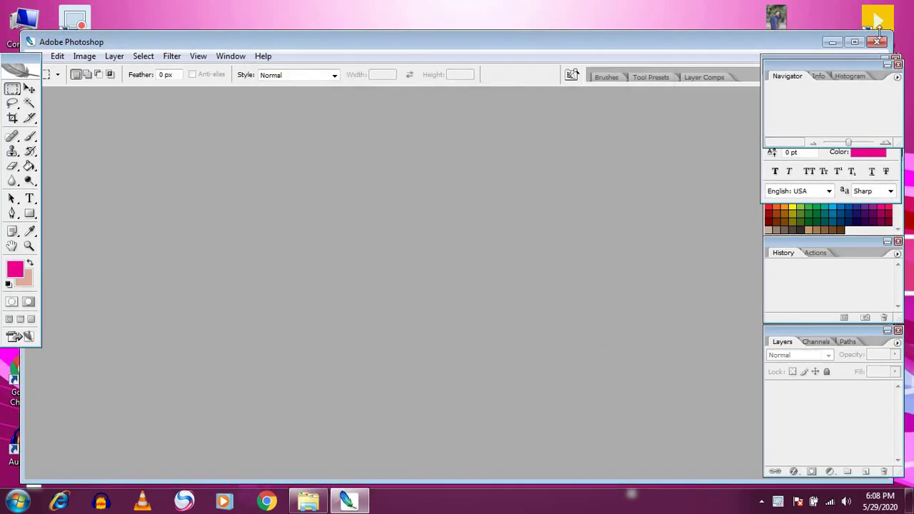
click(854, 42)
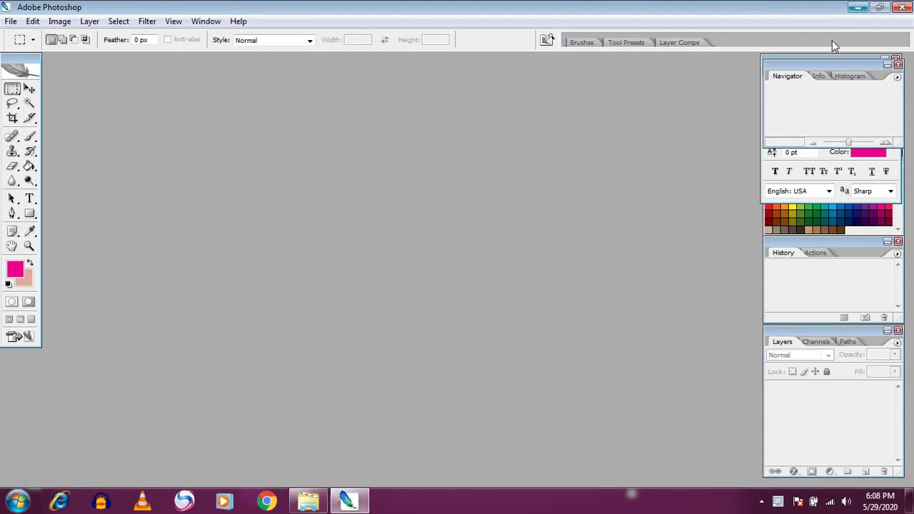
Open DSC_0024 from the desktop, convert its Background to Layer 0, and maximize the document.
click(857, 7)
mouse_move(776, 25)
mouse_down()
mouse_move(353, 500)
mouse_move(418, 277)
mouse_up()
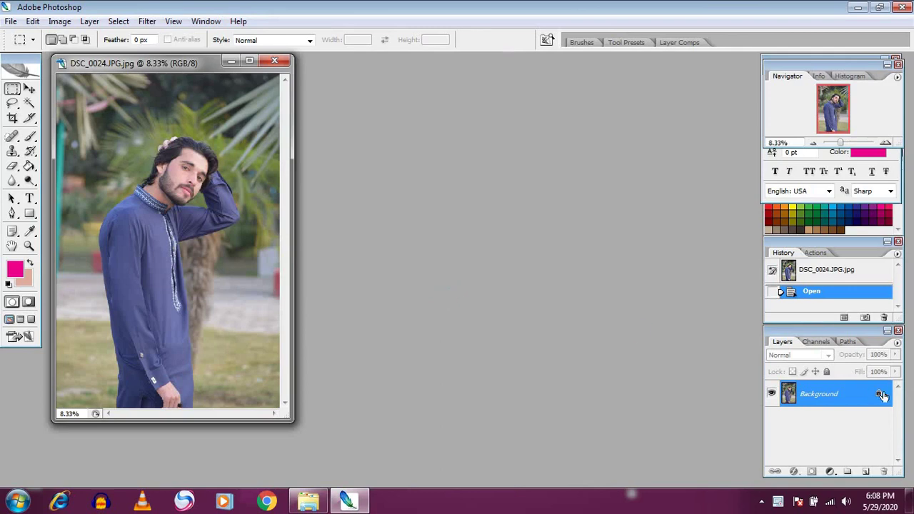
double_click(881, 396)
click(557, 157)
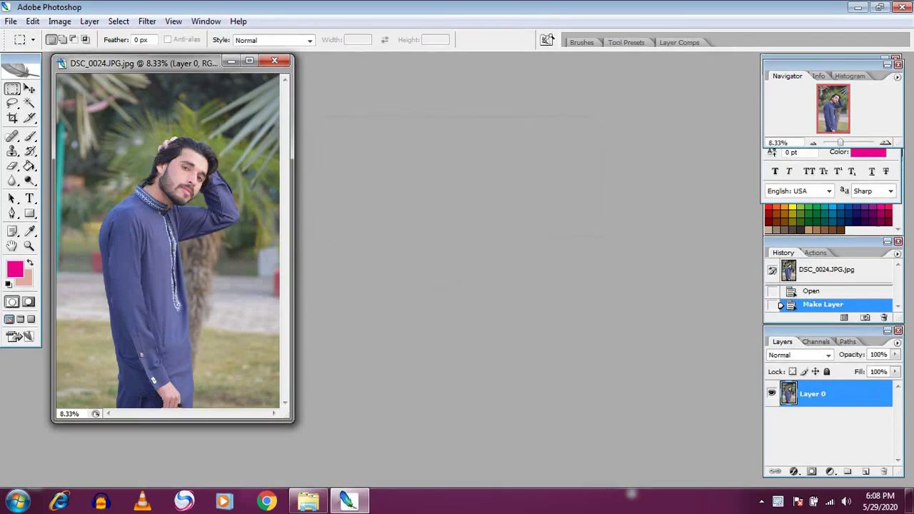
click(246, 61)
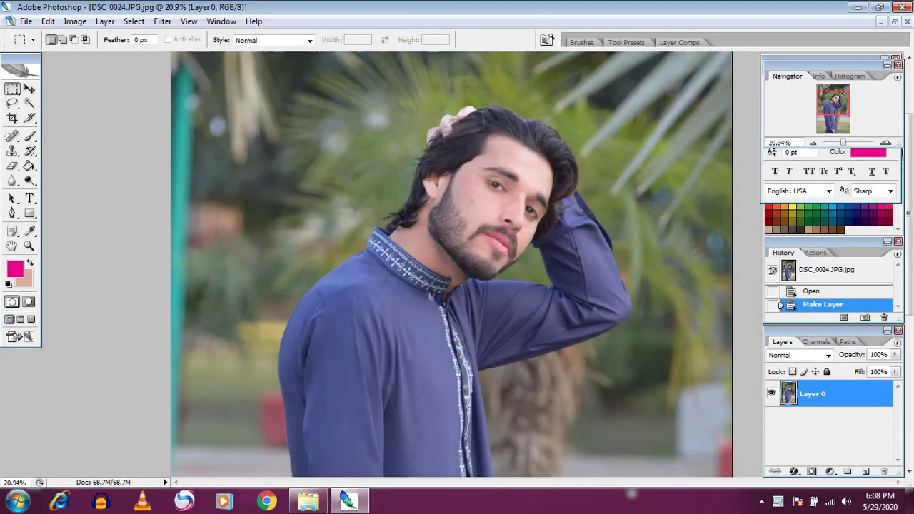
Apply Auto Color (Ctrl+Shift+B) to Layer 0, compare before/after in History, then zoom in on the face.
key(ctrl+0)
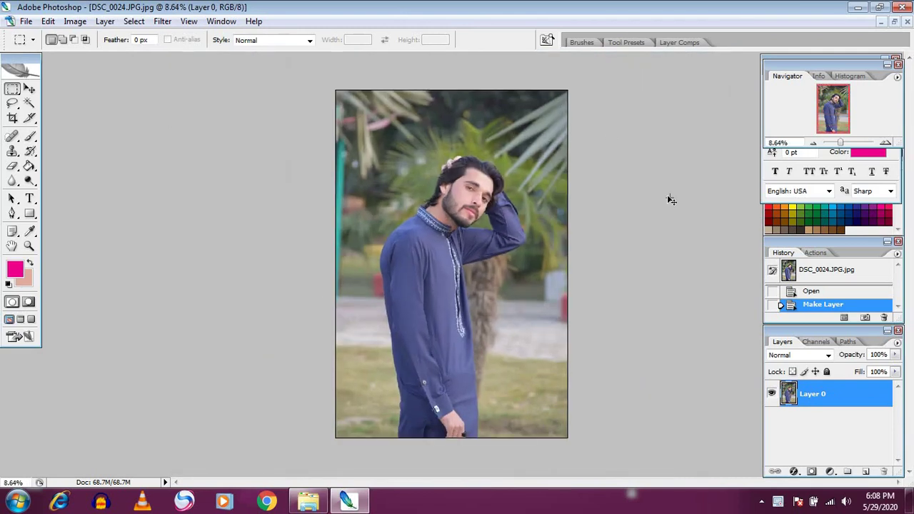
key(ctrl+shift+b)
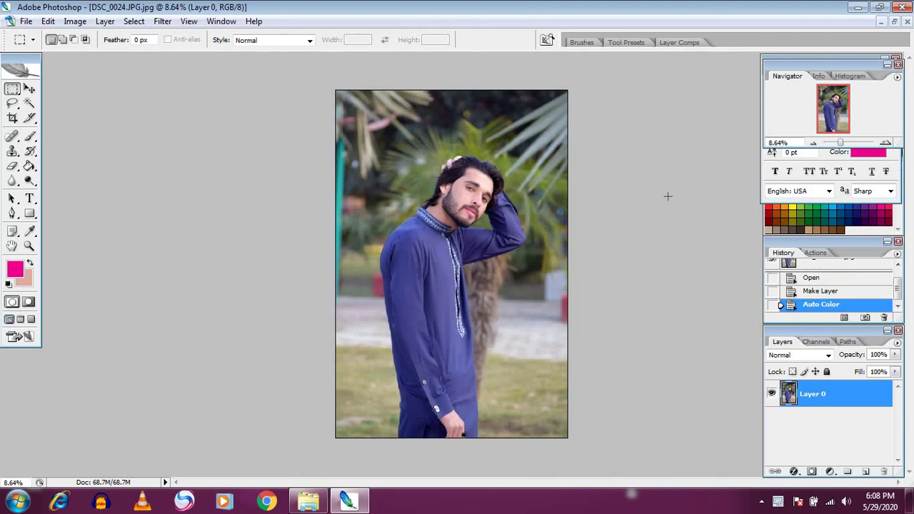
scroll(525, 165, up, 2)
scroll(525, 164, down, 1)
scroll(521, 159, up, 2)
scroll(519, 155, up, 1)
scroll(520, 155, down, 4)
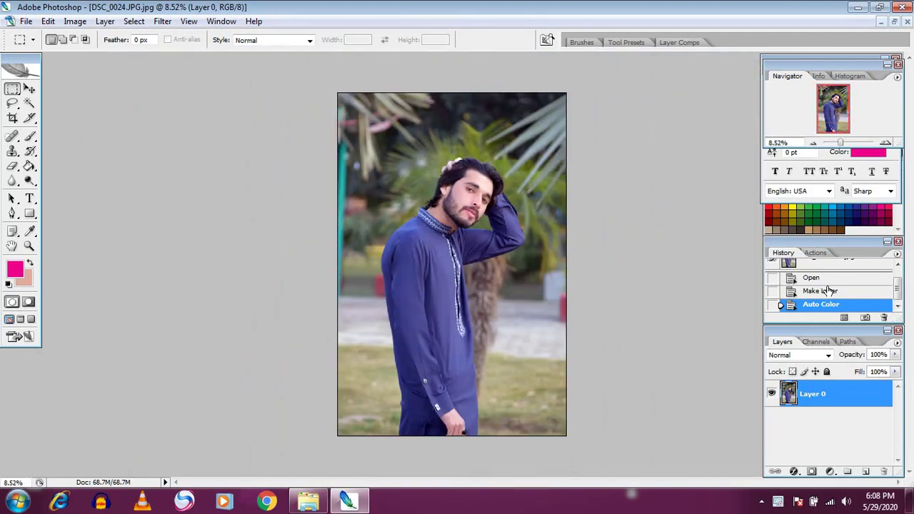
click(829, 290)
click(829, 304)
scroll(638, 198, up, 2)
scroll(638, 198, up, 2)
scroll(637, 198, up, 1)
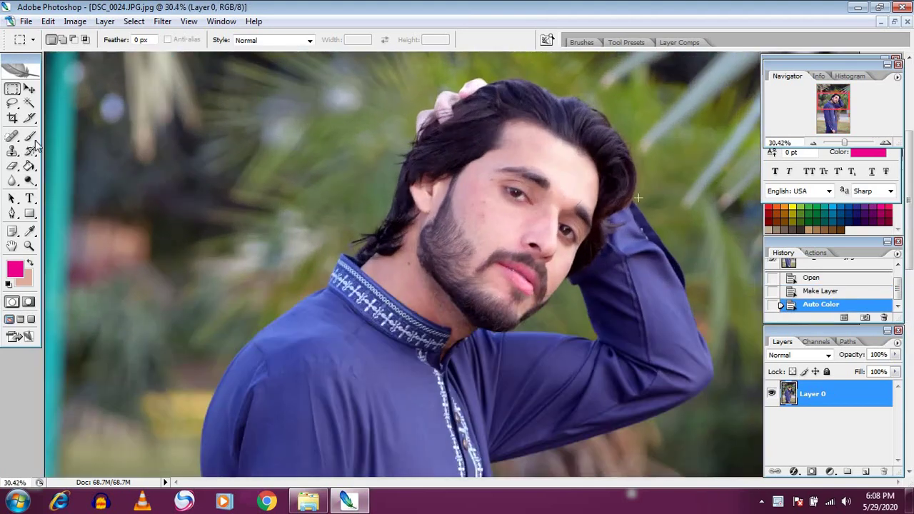
Sample the man's skin tone from the face, then swap foreground and background colours.
click(30, 233)
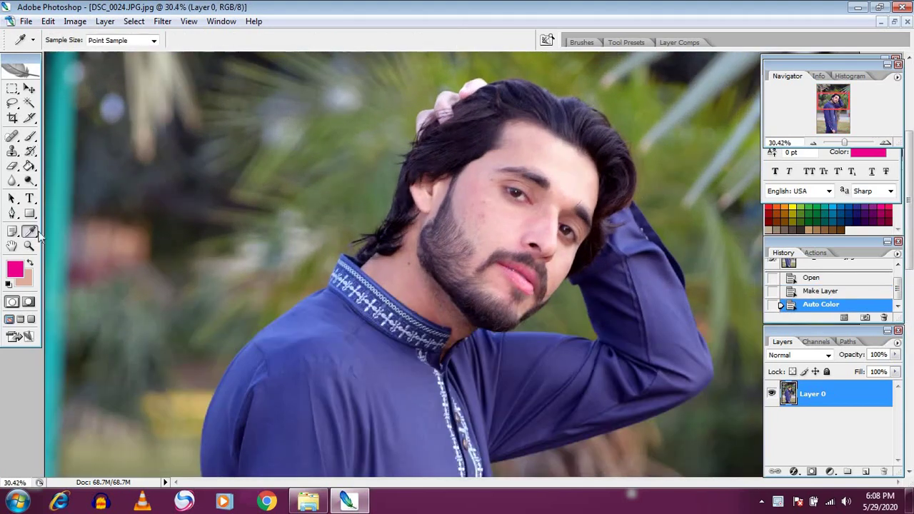
click(499, 228)
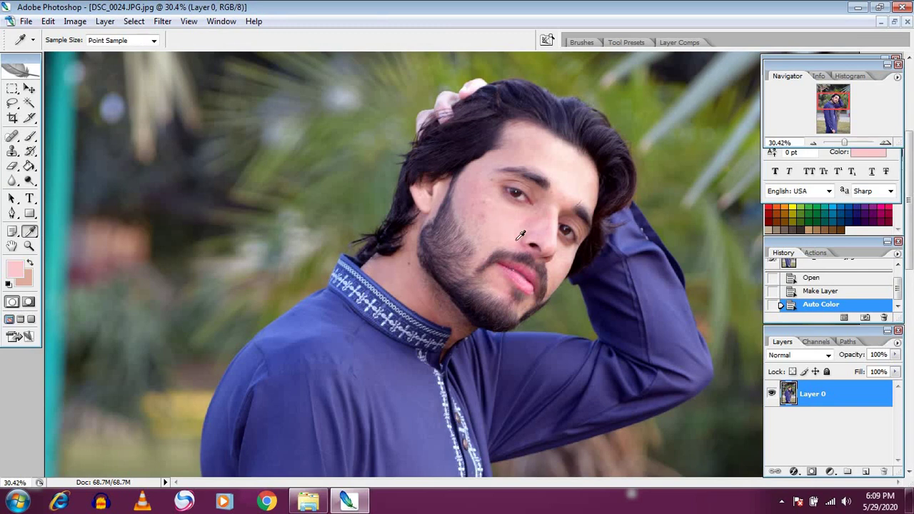
click(30, 137)
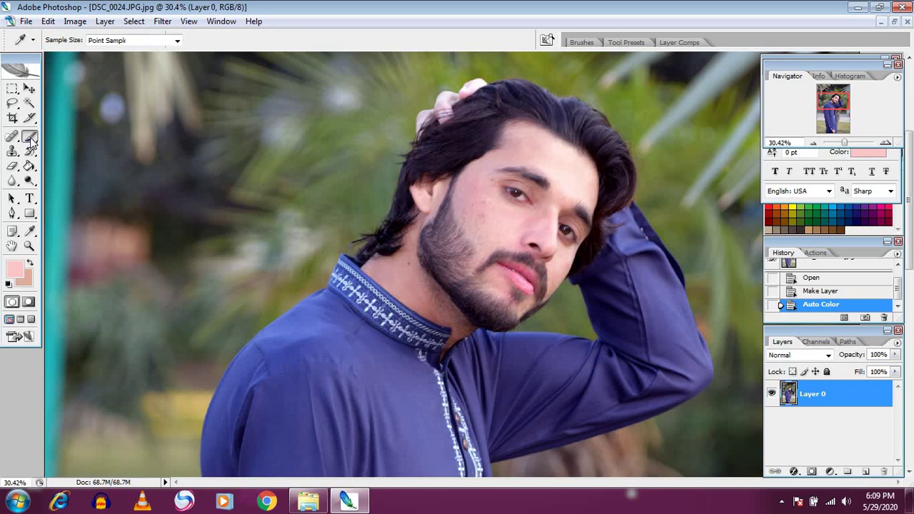
click(30, 264)
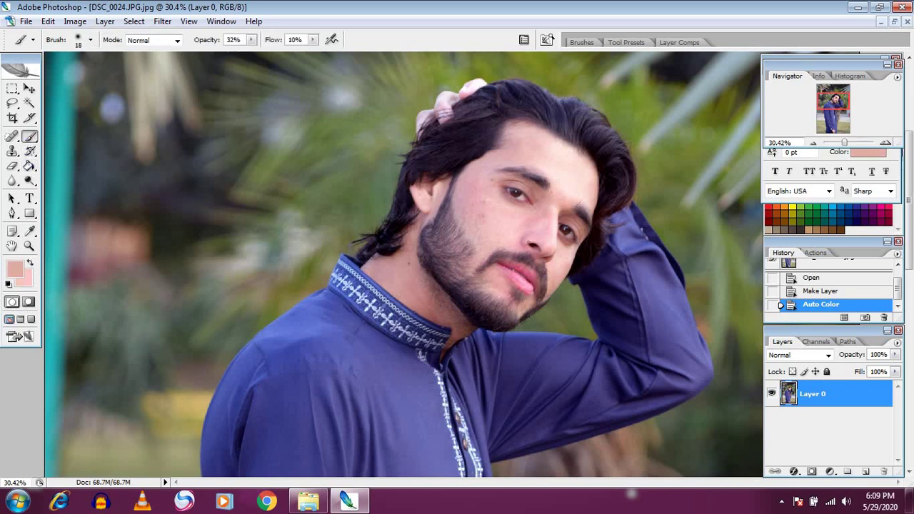
Sample a lighter pink from the cheek for the Brush and bring the face into view.
click(31, 232)
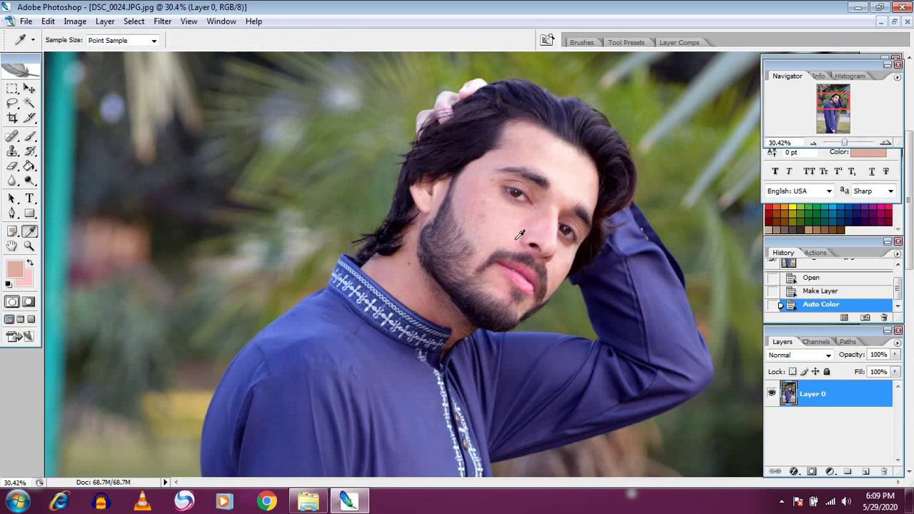
click(518, 237)
click(30, 137)
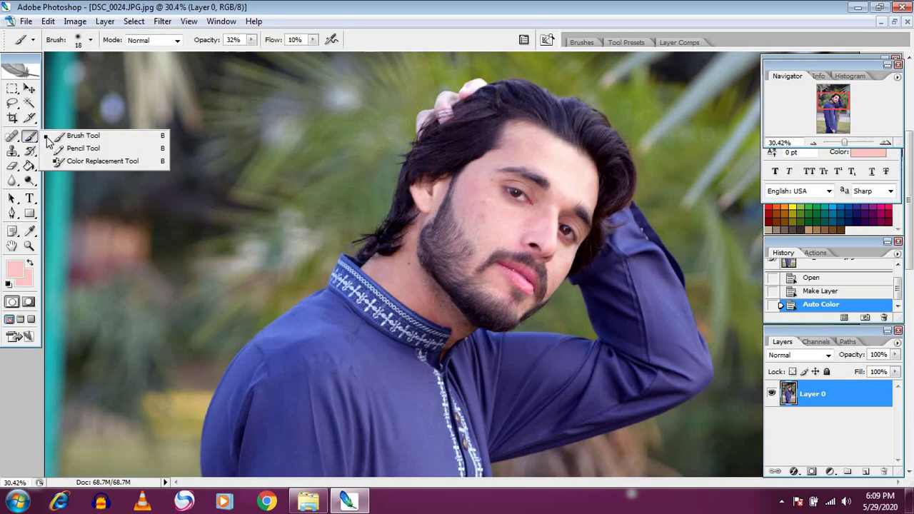
click(87, 136)
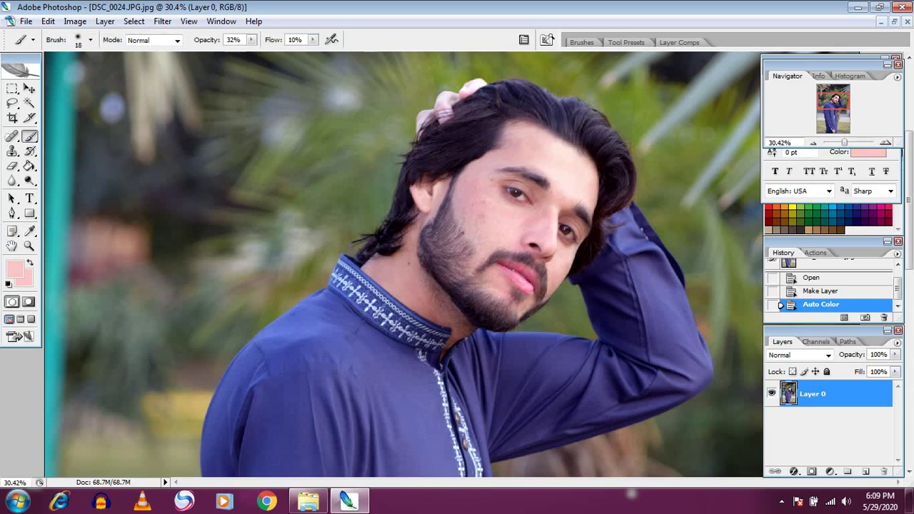
scroll(612, 198, up, 3)
drag(612, 198, 393, 239)
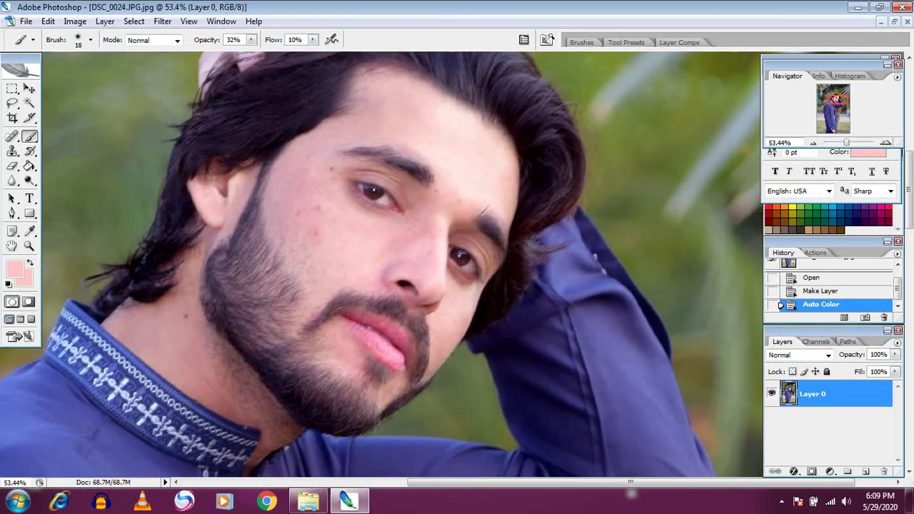
Choose the 45 px soft brush preset and enlarge it to 80 px.
right_click(377, 225)
scroll(415, 330, down, 2)
scroll(418, 329, down, 2)
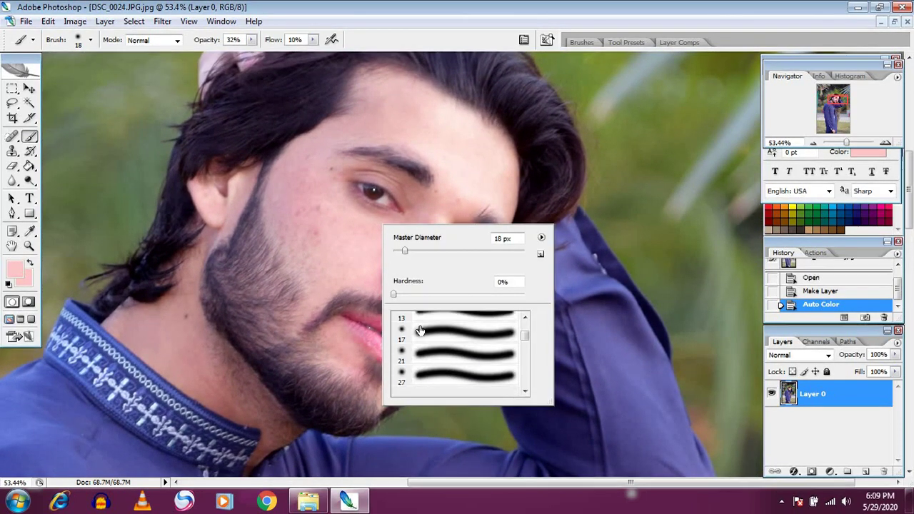
click(421, 337)
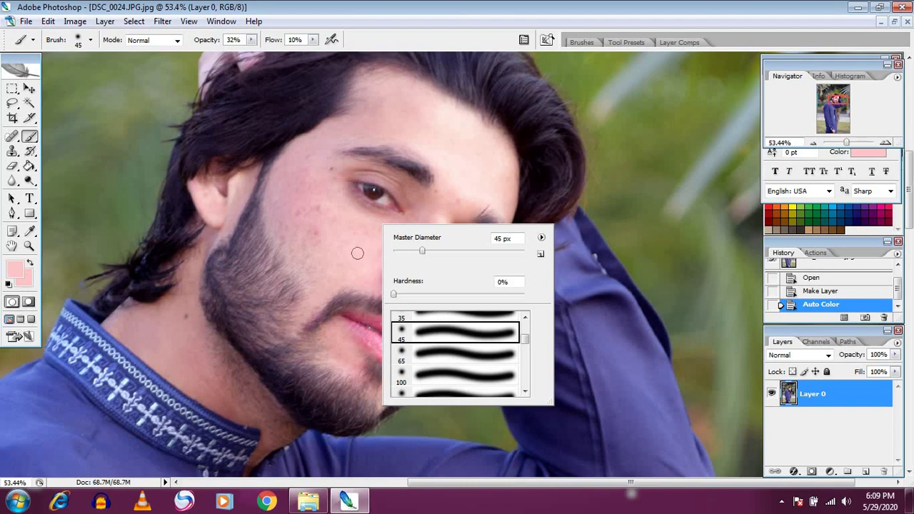
click(443, 250)
Paint faint light-pink strokes over the cheek below the eye.
click(333, 245)
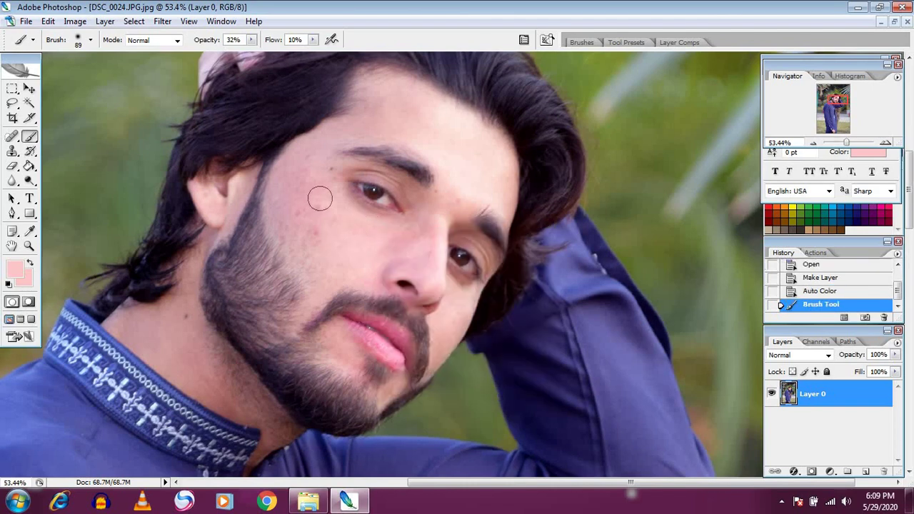
drag(308, 139, 323, 198)
drag(398, 230, 330, 204)
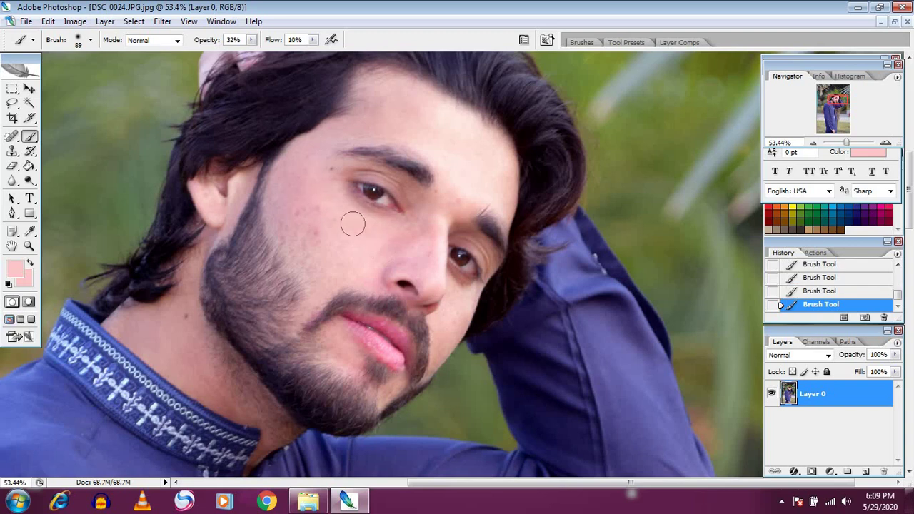
drag(290, 160, 373, 280)
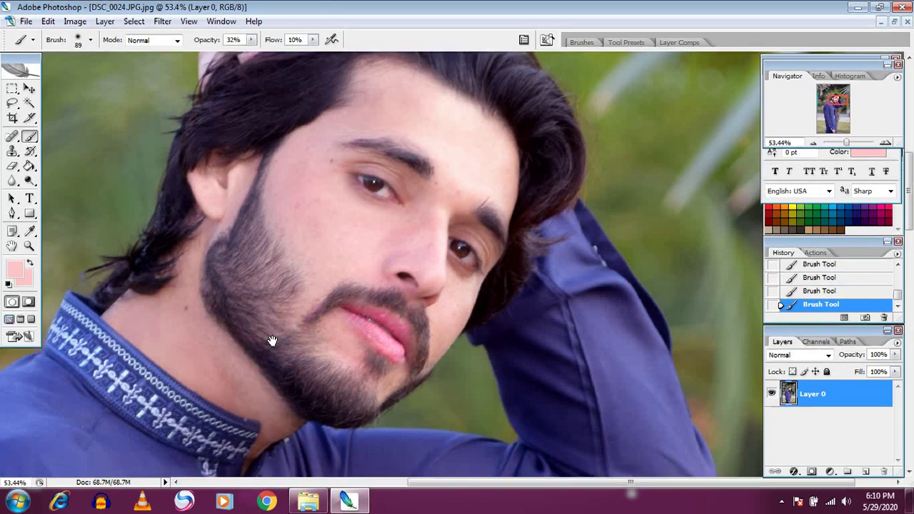
Pan around the neck and collar, then switch the brush back to the 45 px soft preset.
scroll(271, 328, down, 3)
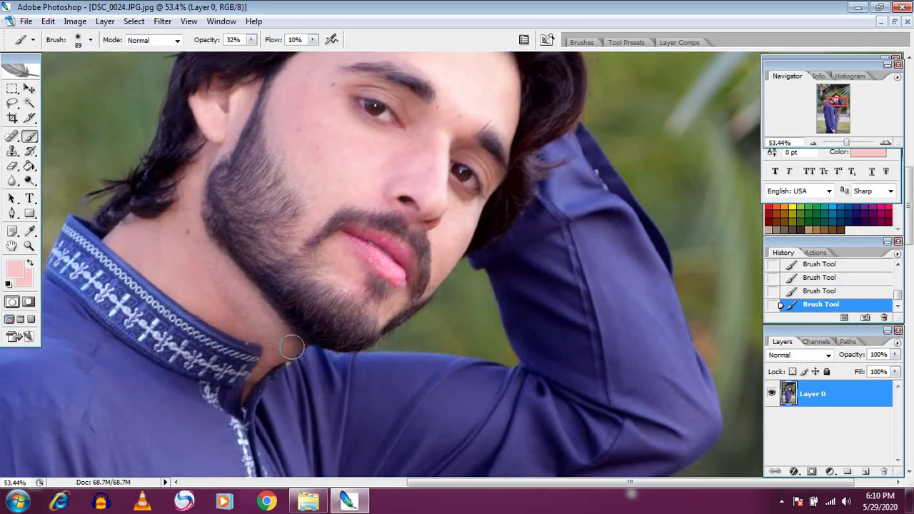
drag(306, 212, 277, 305)
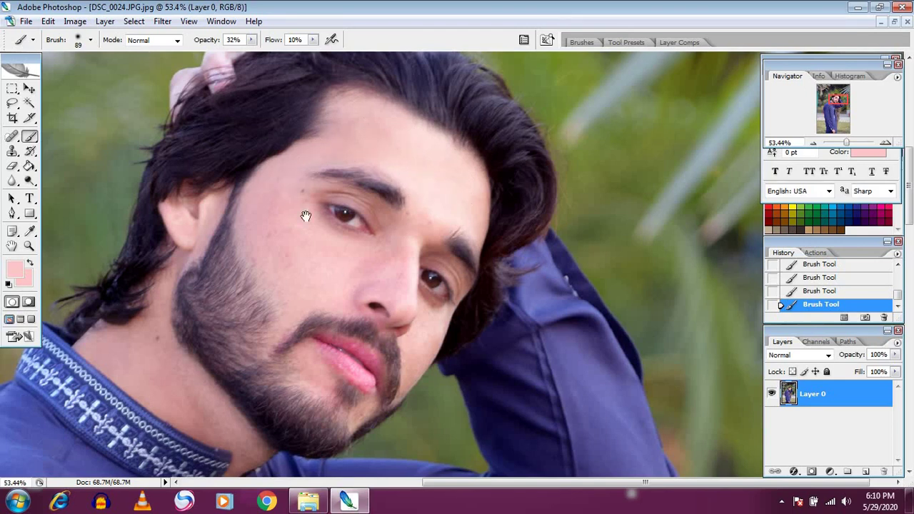
drag(305, 216, 261, 137)
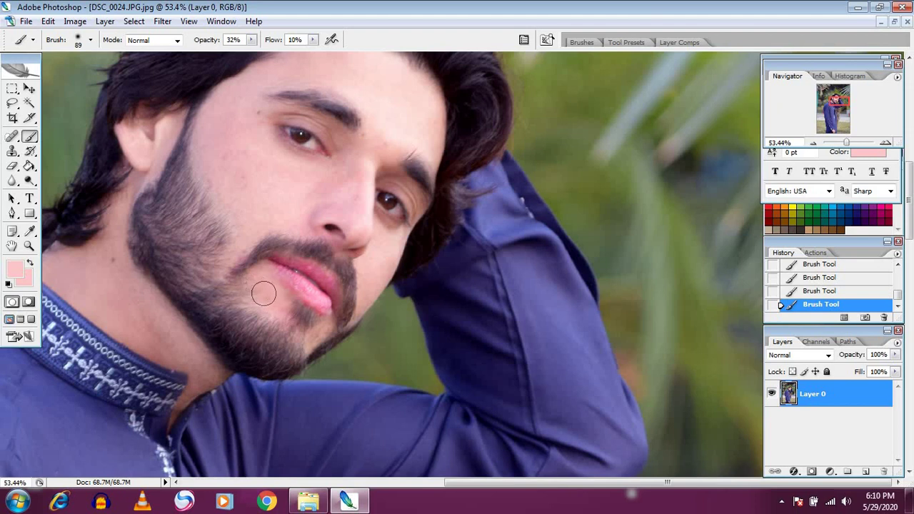
right_click(264, 293)
click(304, 400)
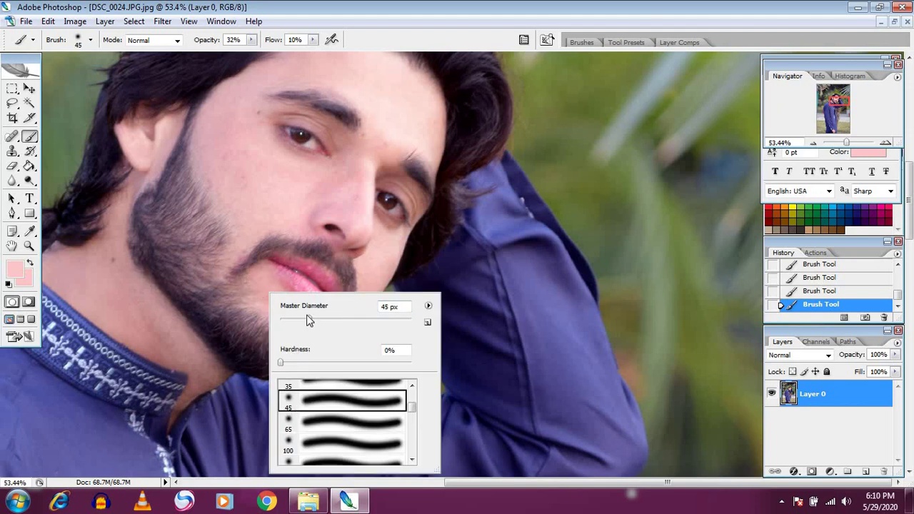
key(Return)
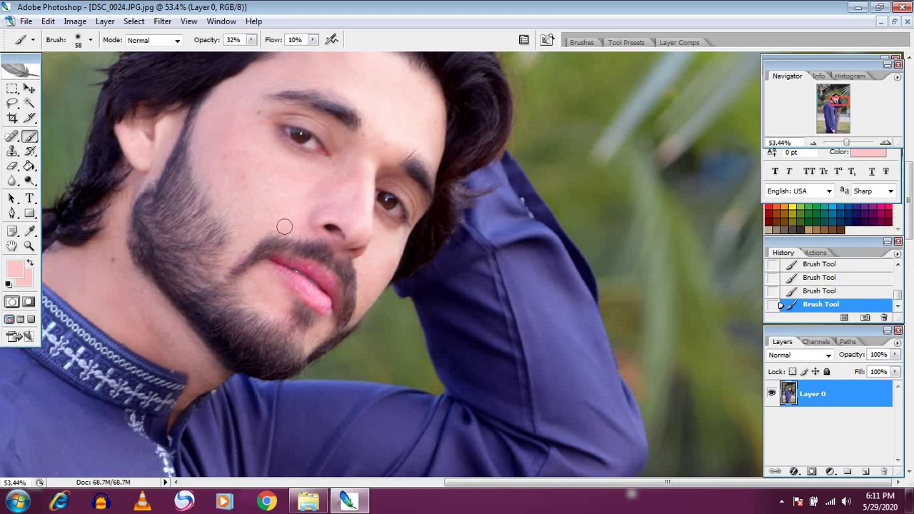
Fit the photo in the window and set the brush to the 45 px preset resized to 89 px.
scroll(358, 267, down, 2)
scroll(429, 267, down, 2)
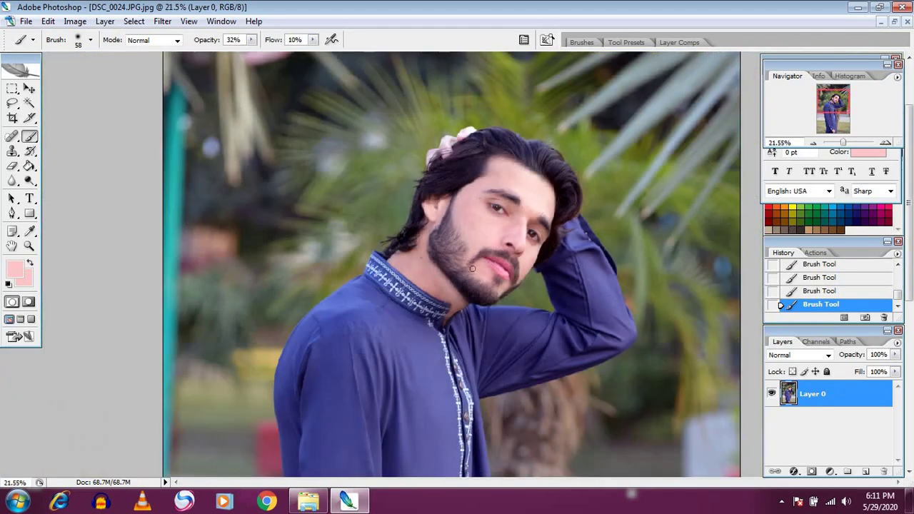
scroll(571, 193, up, 1)
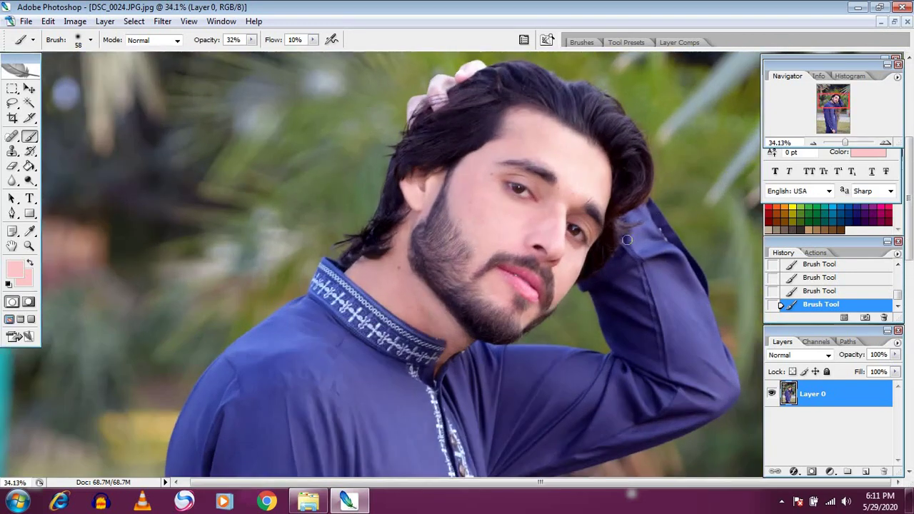
scroll(571, 193, up, 1)
scroll(571, 193, up, 1)
scroll(571, 192, up, 1)
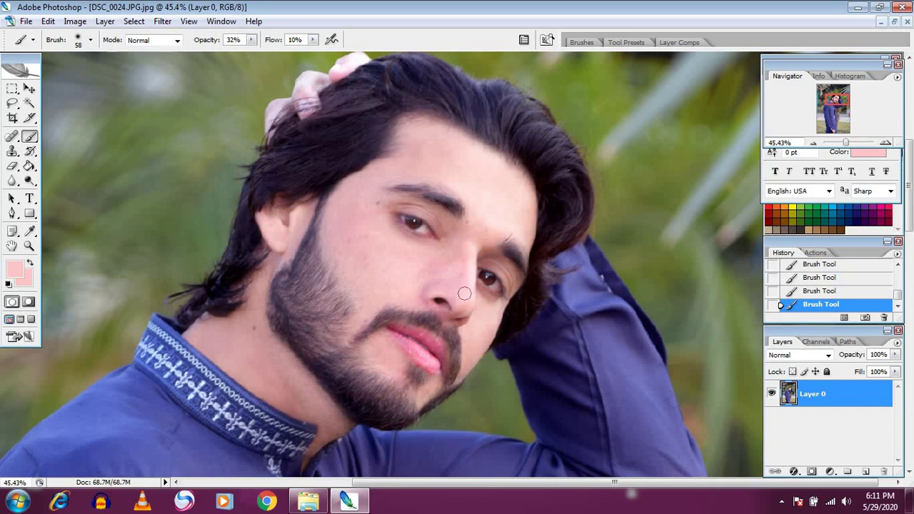
key(ctrl+0)
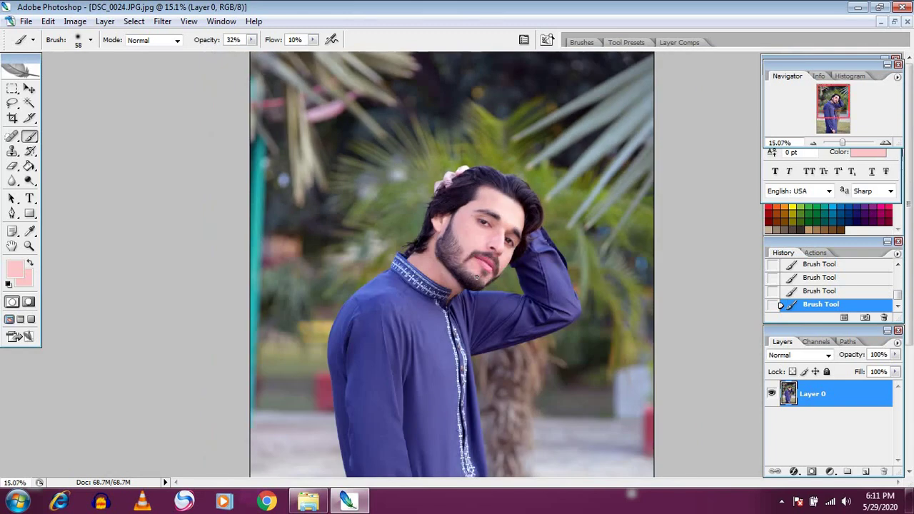
scroll(470, 279, up, 2)
scroll(470, 279, up, 1)
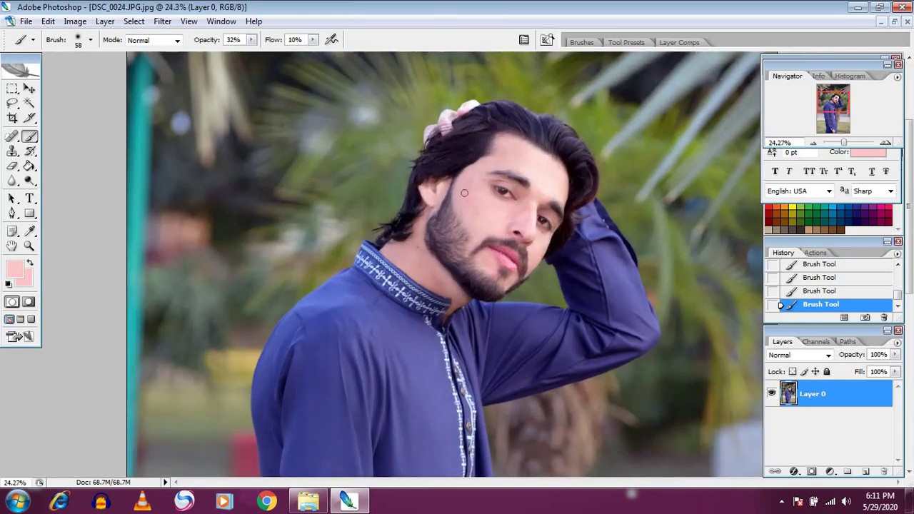
scroll(470, 279, up, 1)
right_click(464, 191)
click(503, 312)
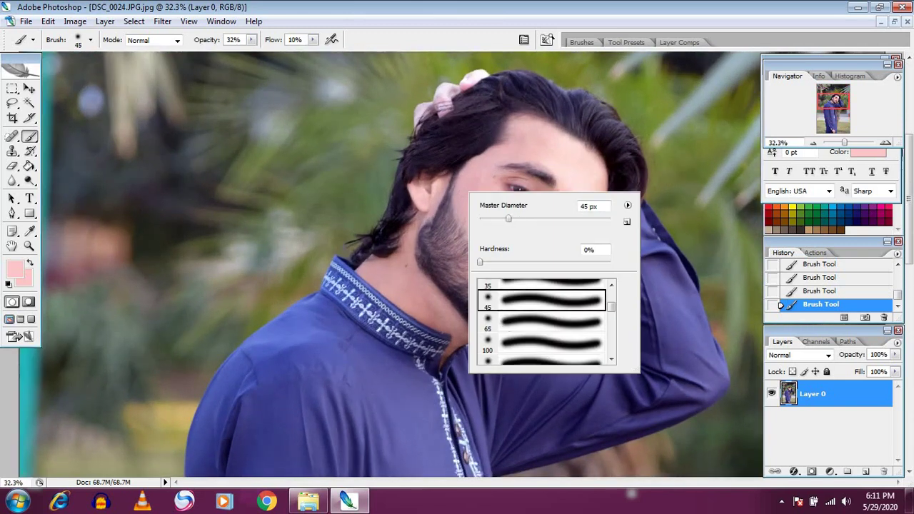
text(89)
key(Return)
Brush a faint pale-pink stroke over the face with the 89 px brush.
scroll(389, 269, up, 1)
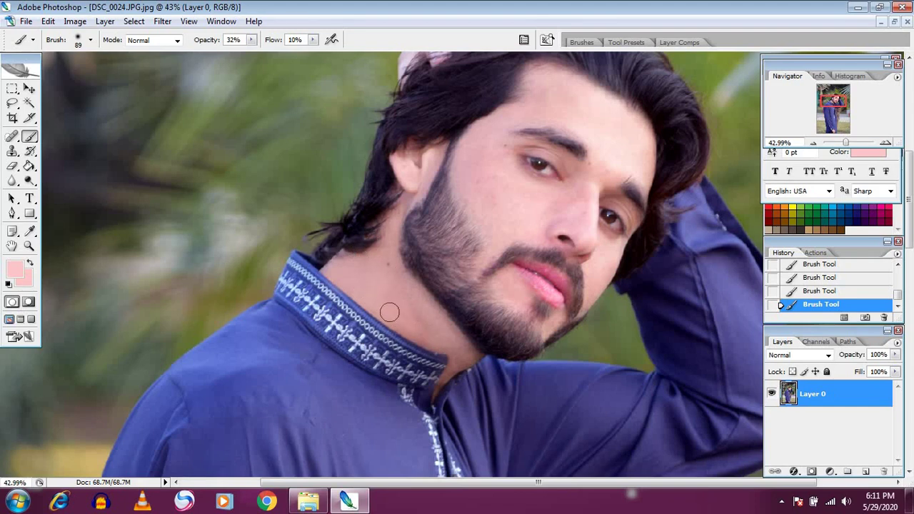
drag(407, 308, 348, 243)
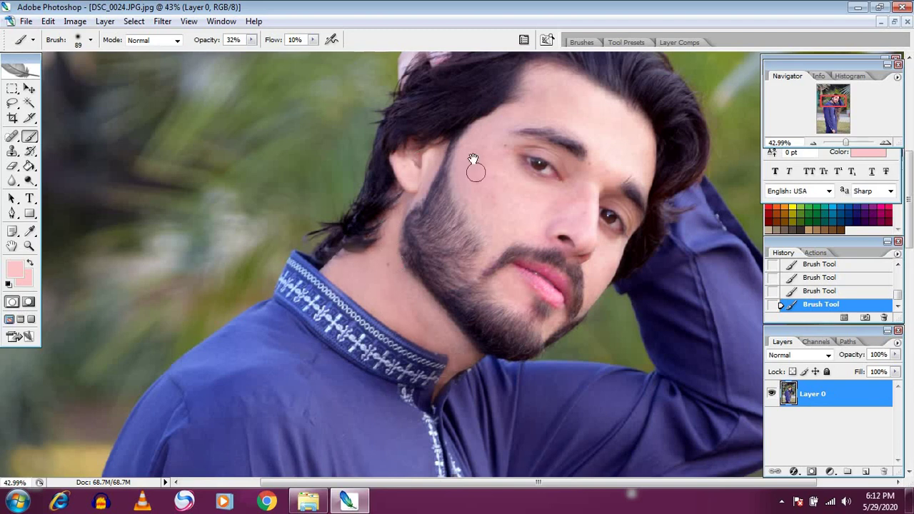
scroll(471, 238, up, 5)
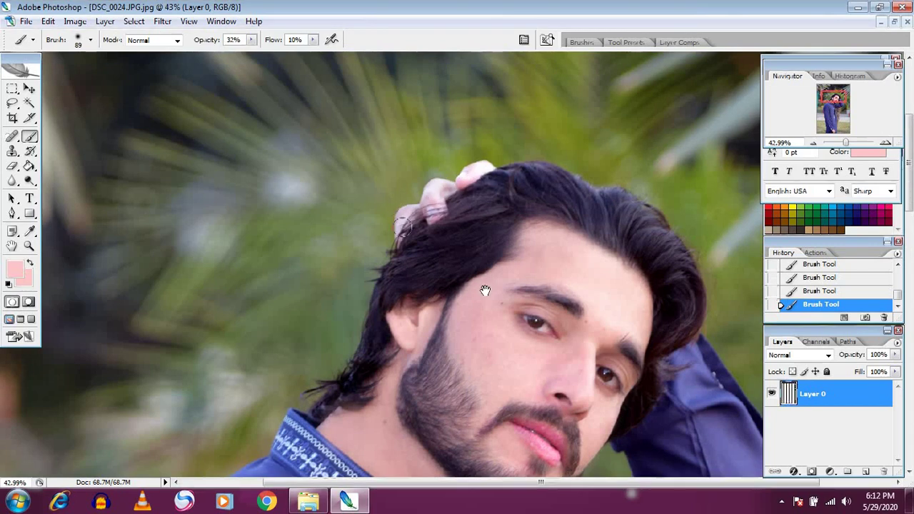
scroll(477, 286, down, 3)
scroll(477, 280, down, 5)
scroll(477, 280, down, 5)
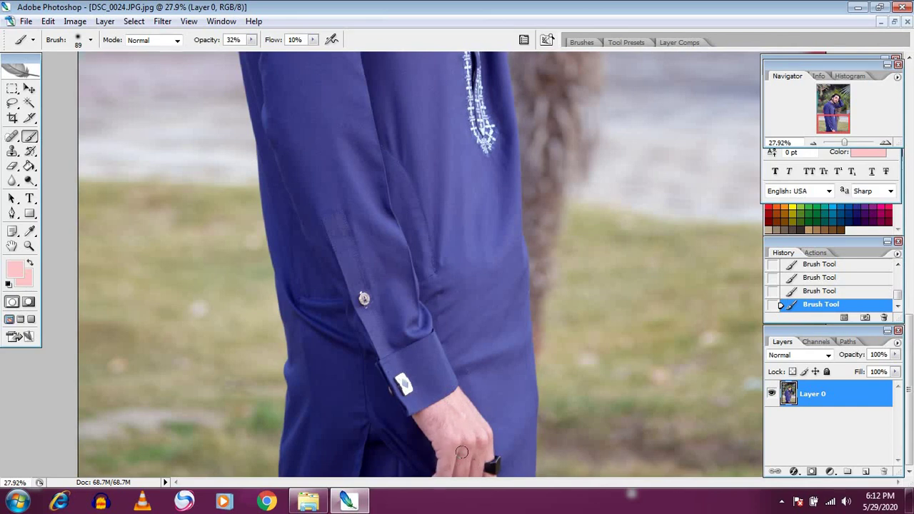
Fit the photo, zoom in centred on the lips, and select the Eyedropper.
key(ctrl+0)
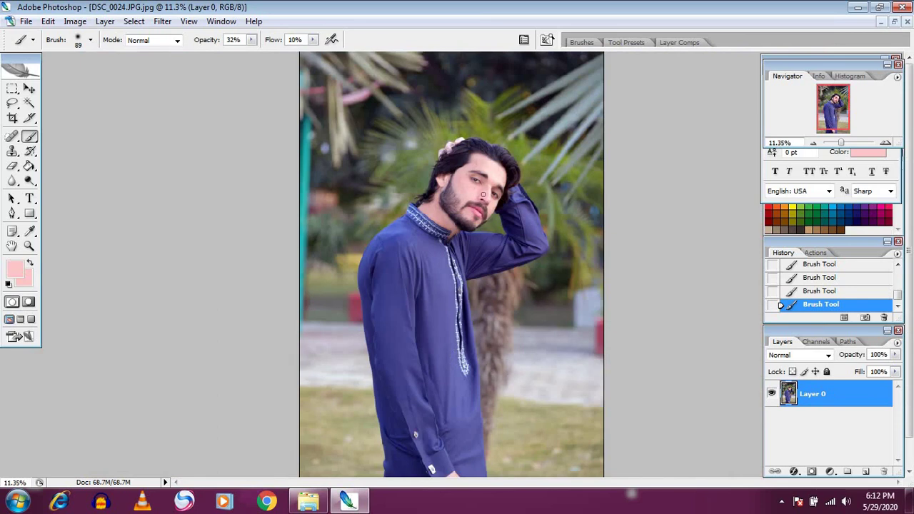
scroll(483, 194, up, 2)
scroll(485, 207, up, 2)
scroll(486, 228, up, 2)
scroll(492, 266, up, 1)
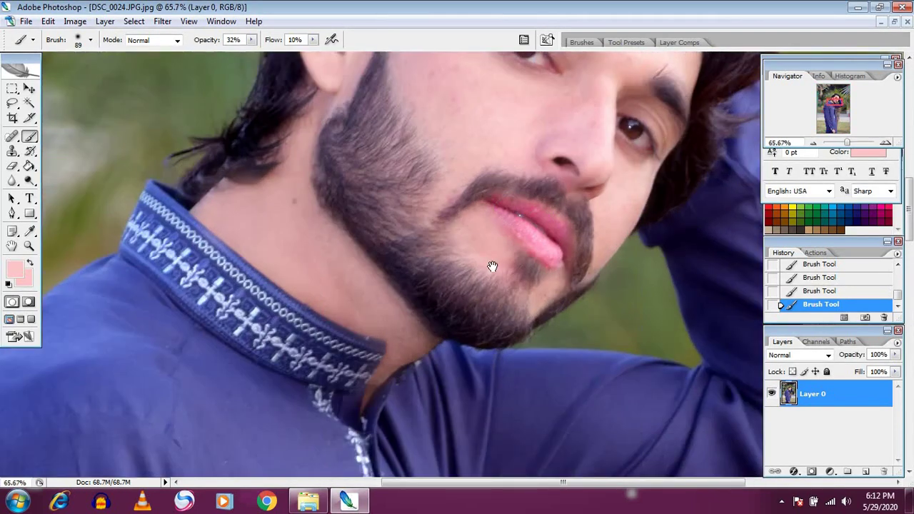
drag(492, 266, 422, 295)
click(30, 232)
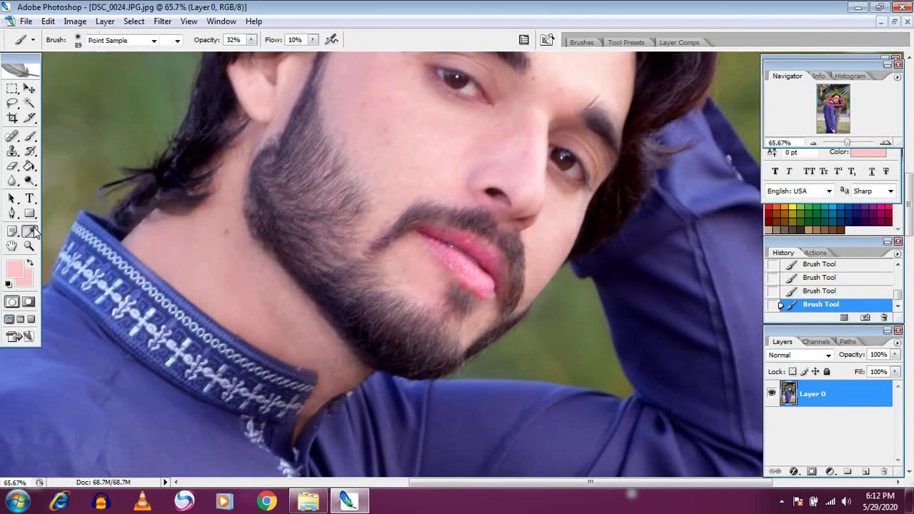
Sample the lips' pink, brush it over the lips with the 45 px brush, then pick a crimson swatch.
click(463, 253)
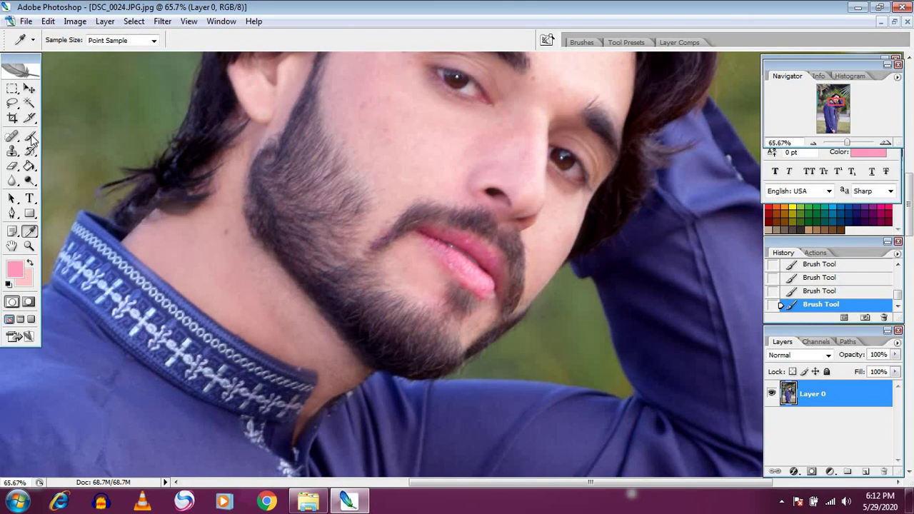
click(30, 136)
right_click(439, 261)
click(470, 378)
click(431, 248)
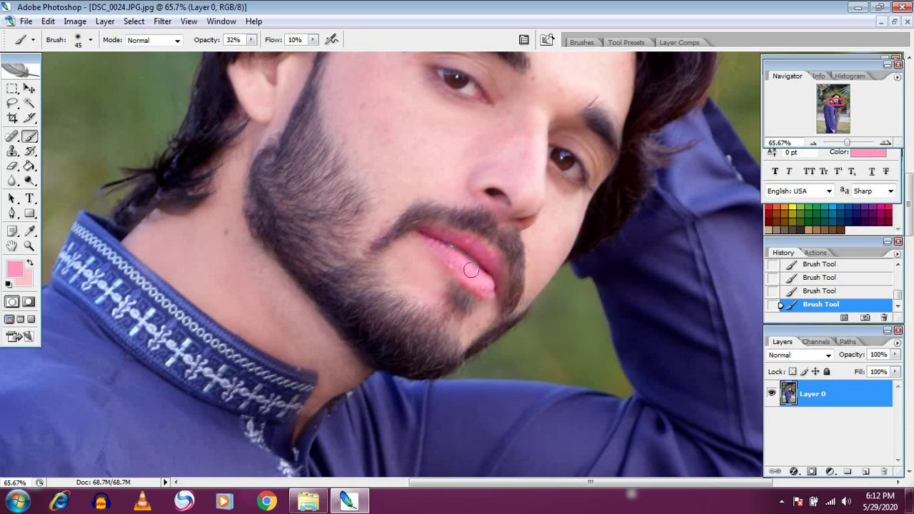
drag(485, 284, 441, 244)
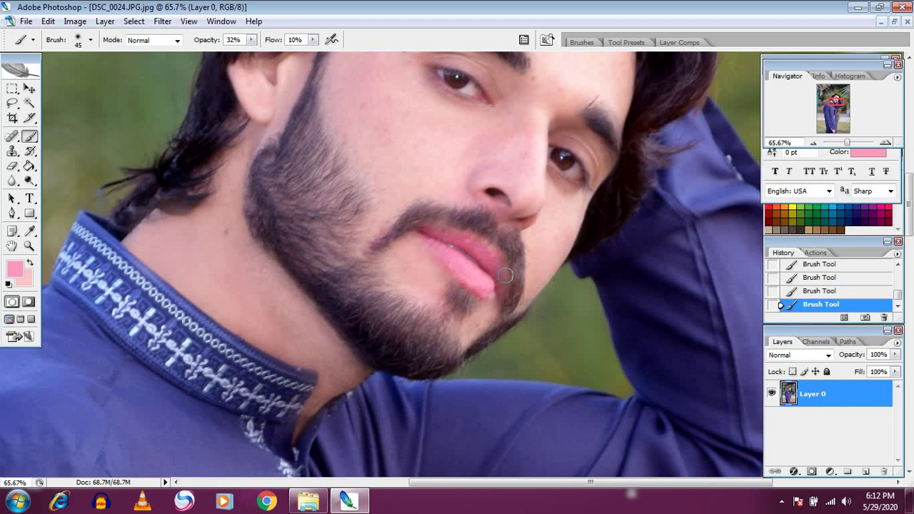
click(891, 204)
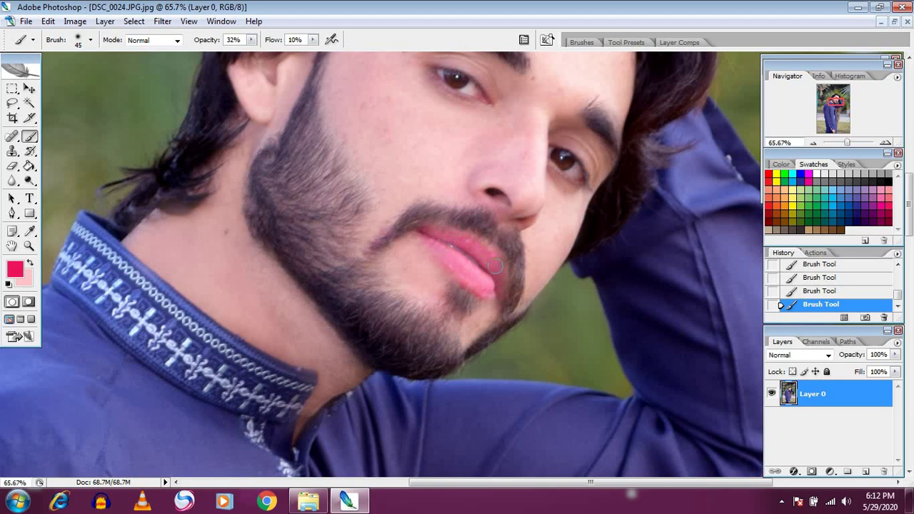
Choose the black swatch in the Swatches palette as the foreground colour.
scroll(492, 255, down, 1)
scroll(476, 249, down, 2)
scroll(514, 228, up, 1)
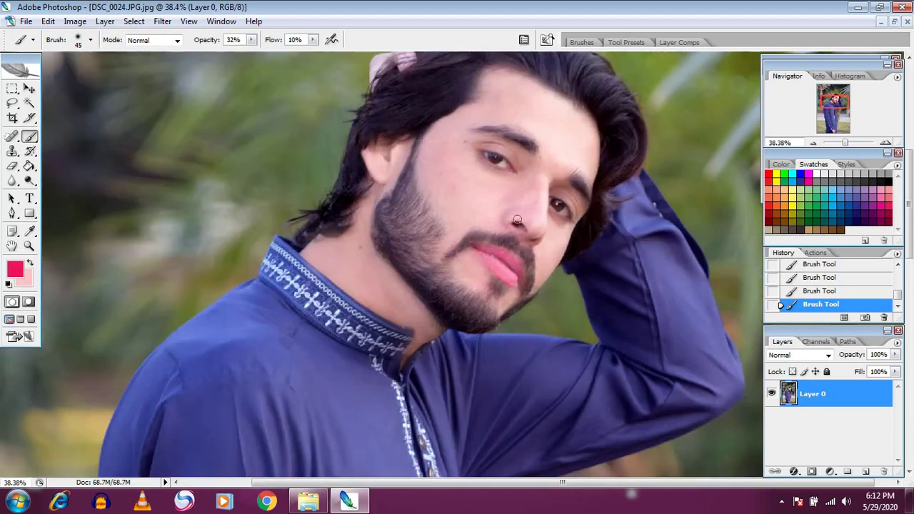
scroll(514, 228, up, 2)
click(889, 180)
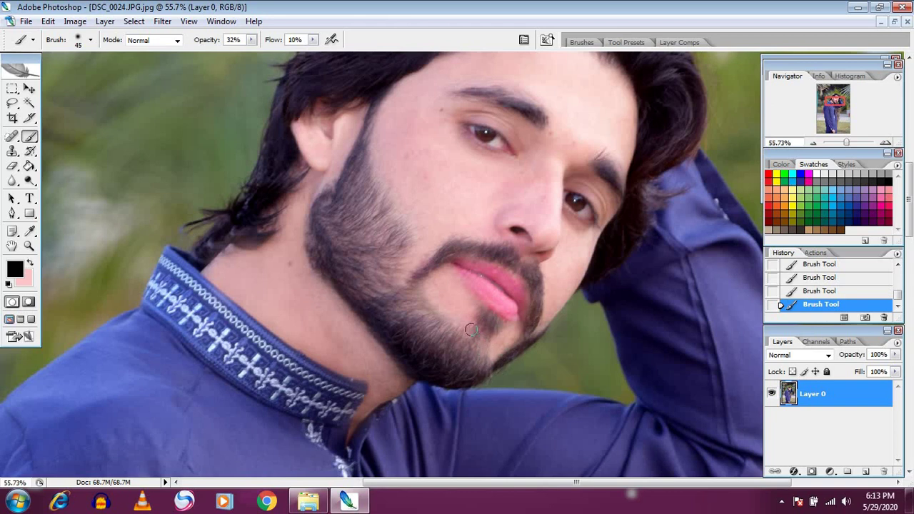
Paint a faint black stroke along the beard edge with the 45 px brush at 32% opacity.
drag(371, 103, 366, 131)
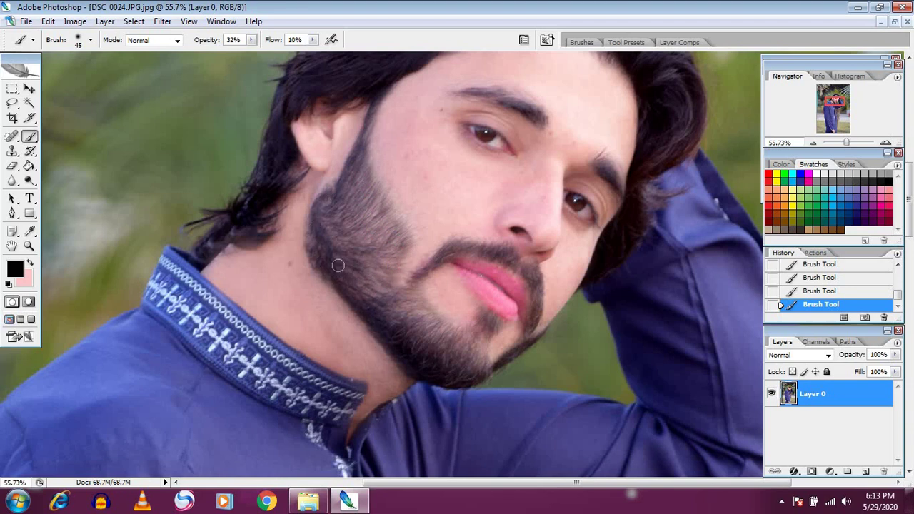
scroll(338, 283, down, 2)
scroll(403, 281, down, 2)
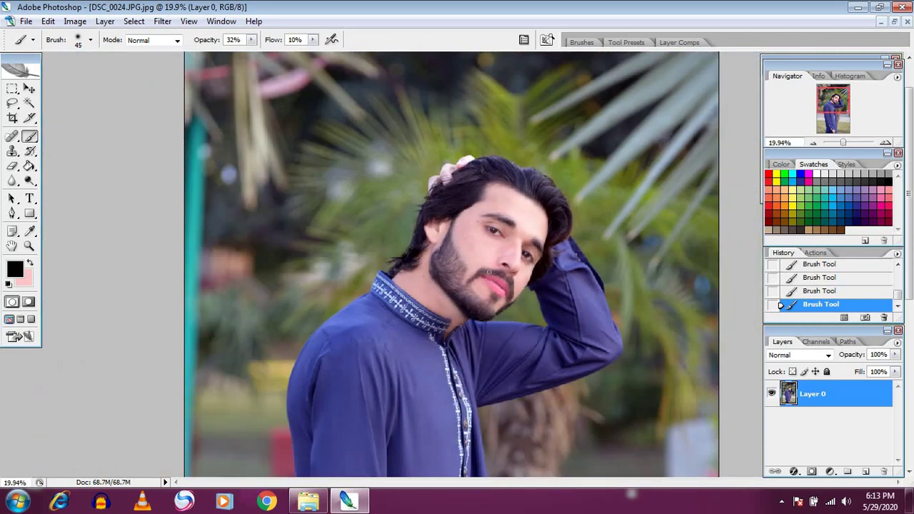
scroll(505, 217, up, 2)
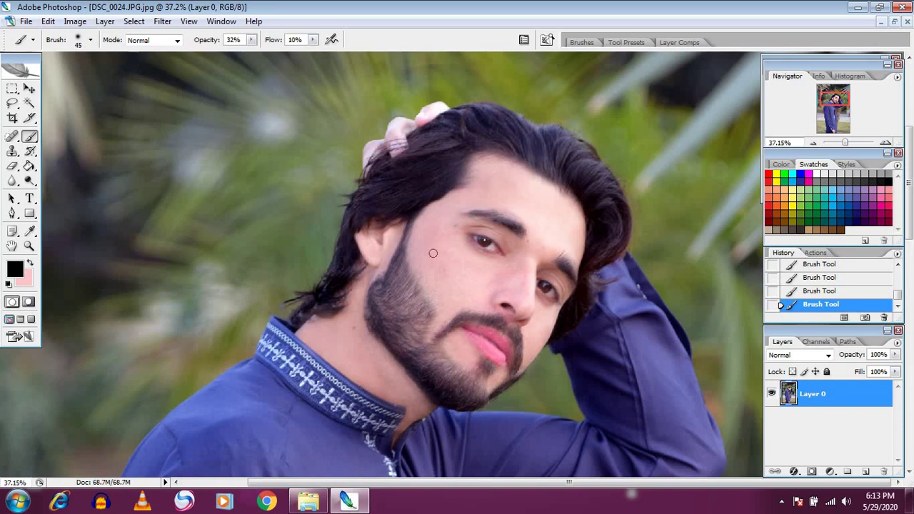
scroll(432, 254, down, 3)
scroll(429, 252, down, 1)
scroll(429, 261, down, 1)
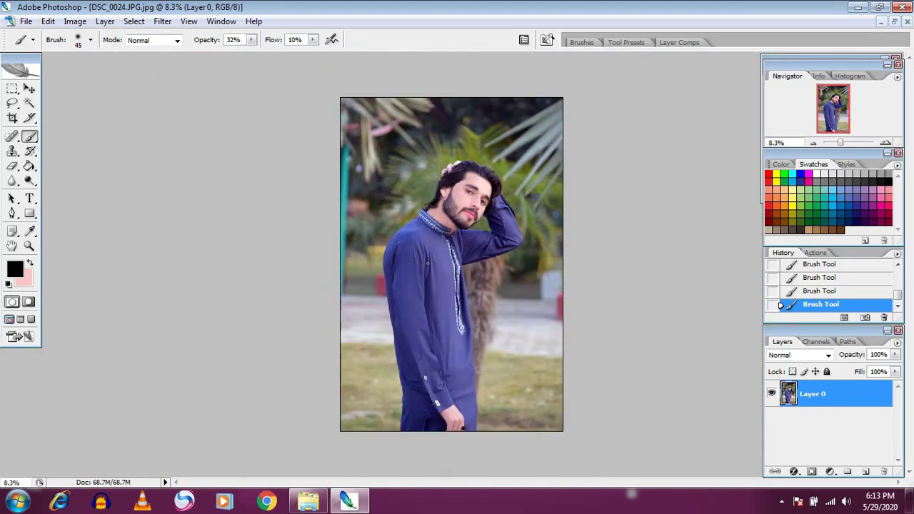
scroll(429, 261, up, 1)
With the Pen tool, zoom in and place the first anchors at the kurta's lower left edge.
click(12, 213)
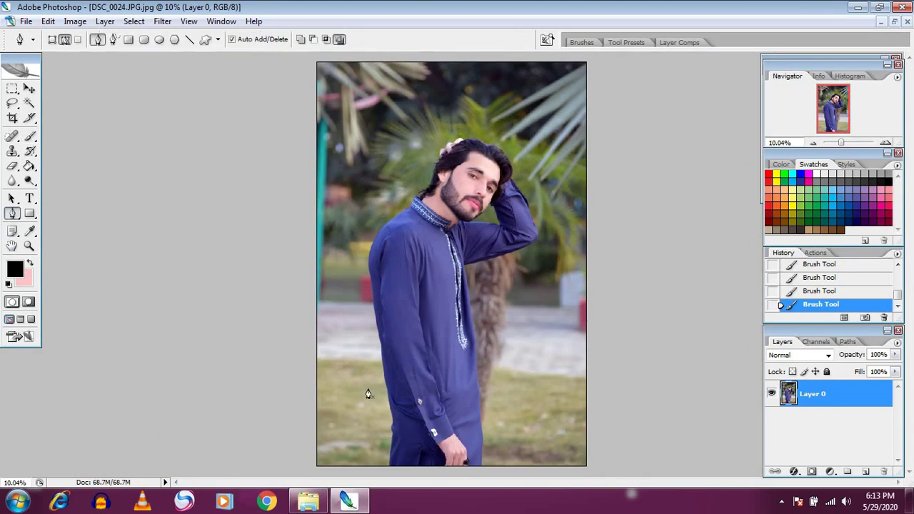
scroll(367, 391, up, 2)
scroll(363, 438, up, 1)
scroll(333, 362, up, 1)
scroll(332, 362, up, 2)
scroll(304, 393, down, 2)
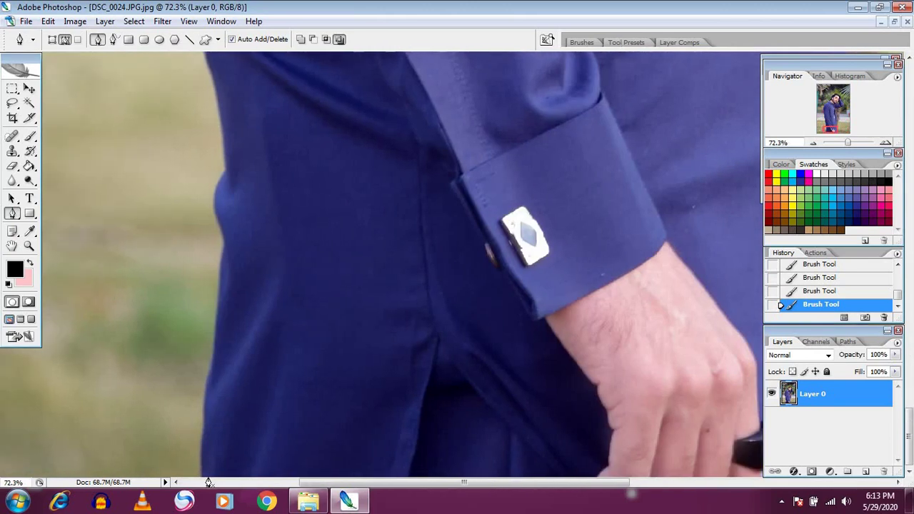
click(202, 474)
click(202, 386)
Add anchor points up the left sleeve edge.
click(207, 367)
click(216, 305)
click(220, 238)
click(214, 193)
click(222, 169)
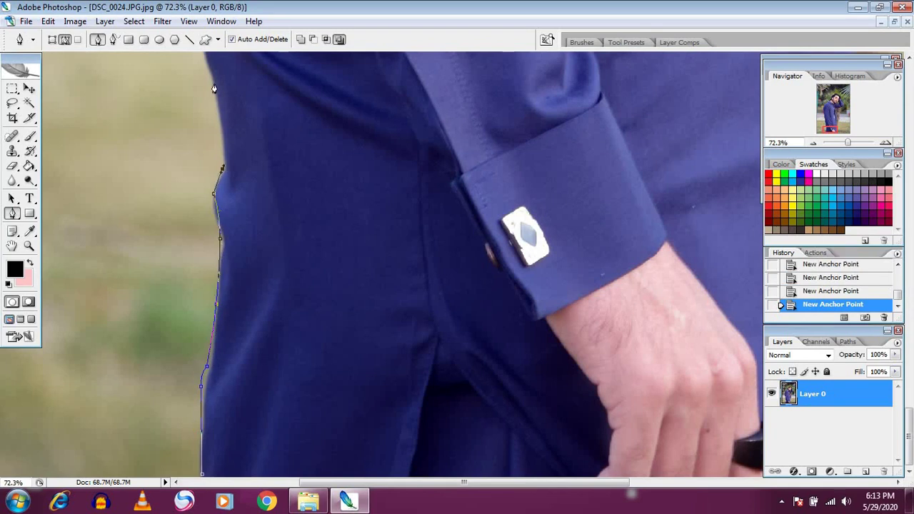
drag(213, 83, 618, 161)
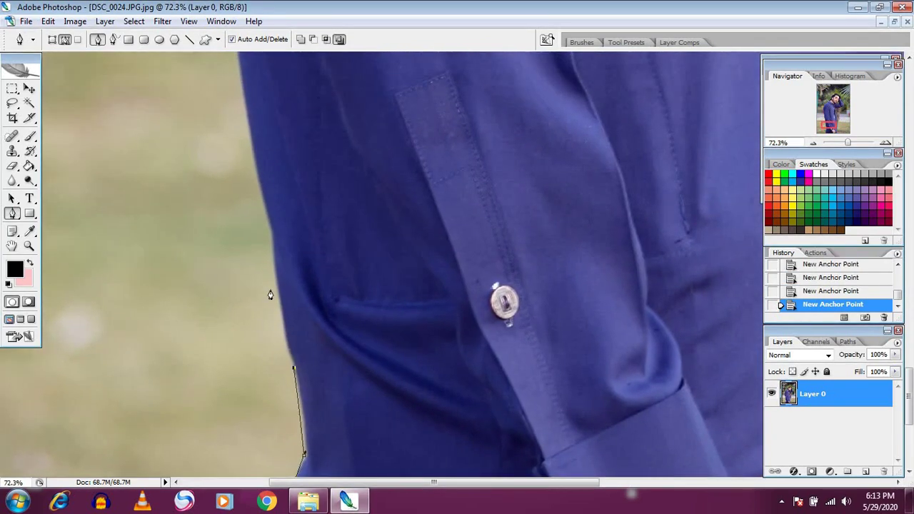
click(270, 240)
click(243, 104)
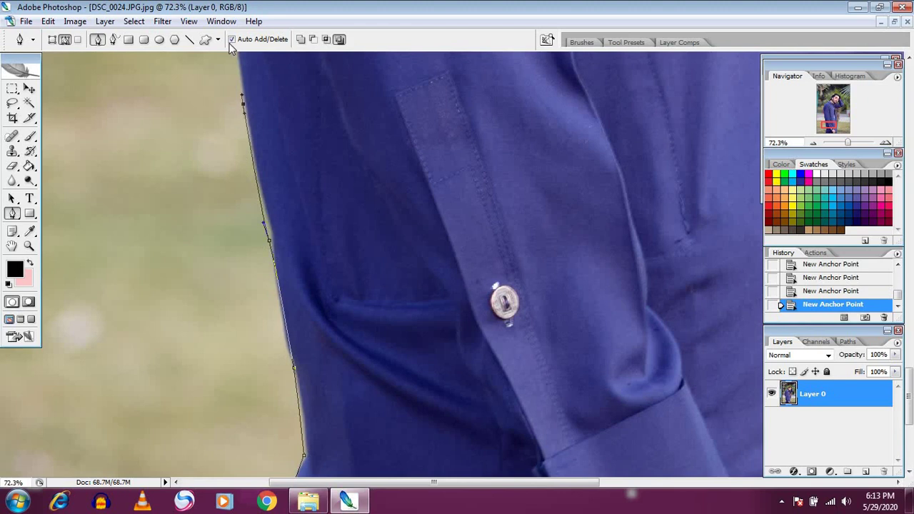
scroll(244, 300, up, 5)
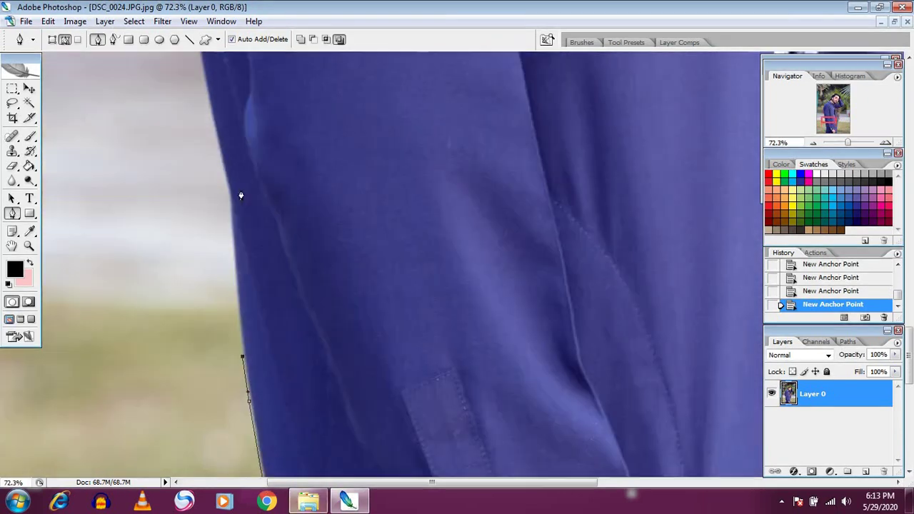
click(226, 205)
click(210, 121)
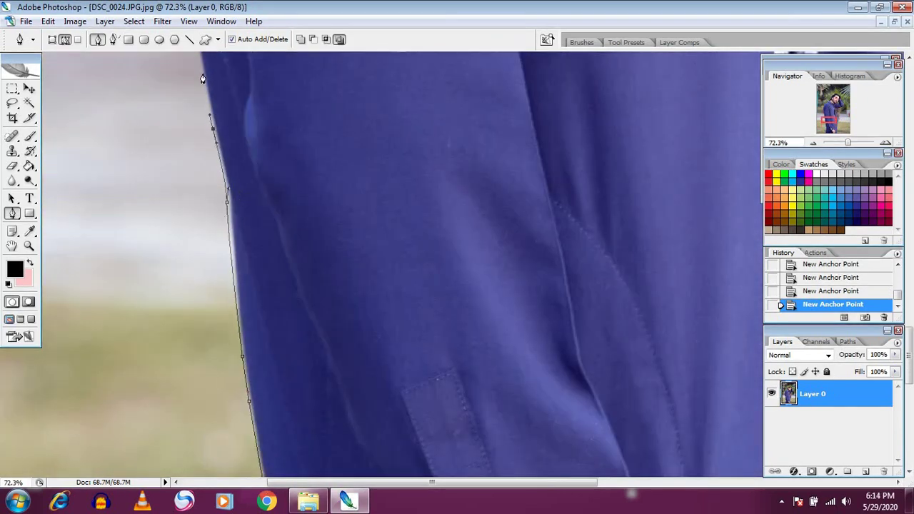
click(198, 56)
Continue the path up the arm edge, across the shoulder to the collar.
drag(207, 102, 259, 469)
click(220, 247)
click(206, 112)
drag(206, 112, 250, 329)
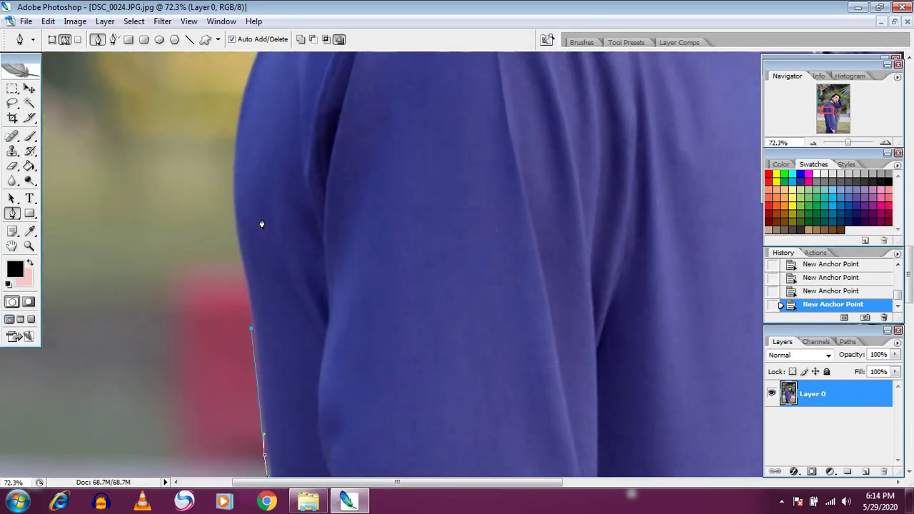
click(239, 240)
click(234, 152)
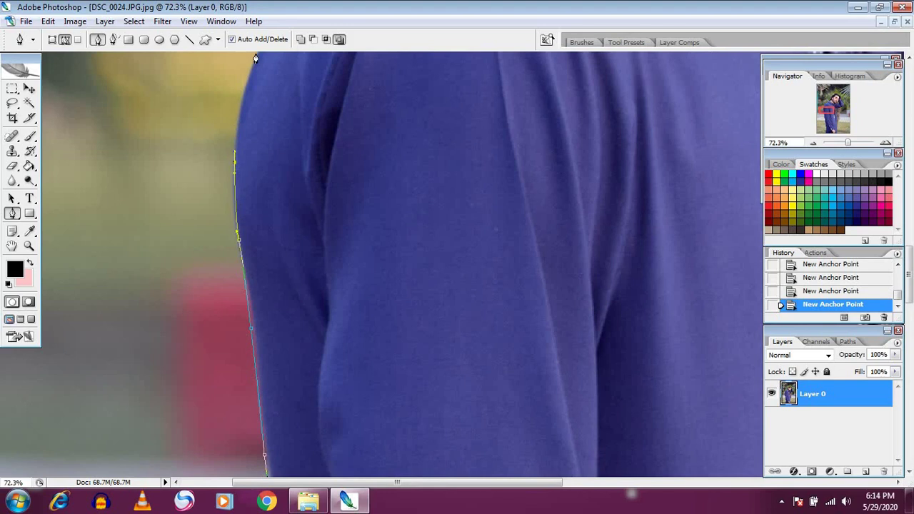
drag(277, 108, 218, 302)
click(230, 247)
click(280, 191)
click(327, 151)
click(401, 100)
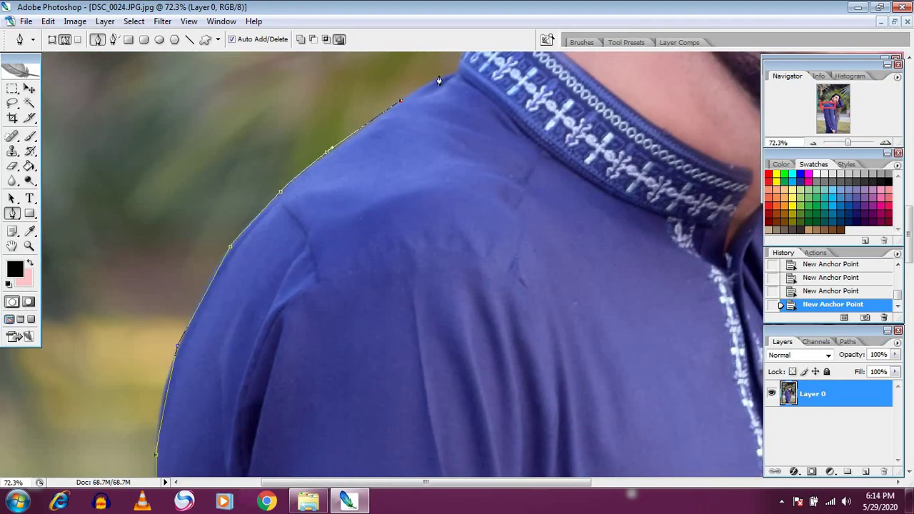
click(457, 75)
Extend the path up the collar and neck, curving into the hair edge.
drag(359, 184, 212, 271)
click(218, 248)
click(229, 232)
click(254, 235)
click(284, 205)
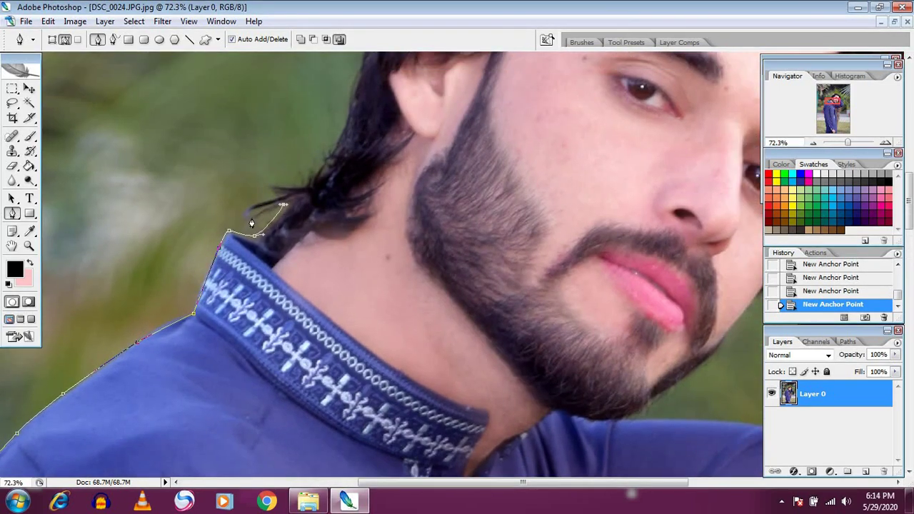
drag(244, 211, 306, 189)
click(307, 184)
click(333, 147)
click(353, 86)
mouse_move(211, 286)
mouse_down()
mouse_move(202, 305)
mouse_move(203, 263)
mouse_up()
scroll(202, 304, up, 5)
scroll(202, 305, right, 3)
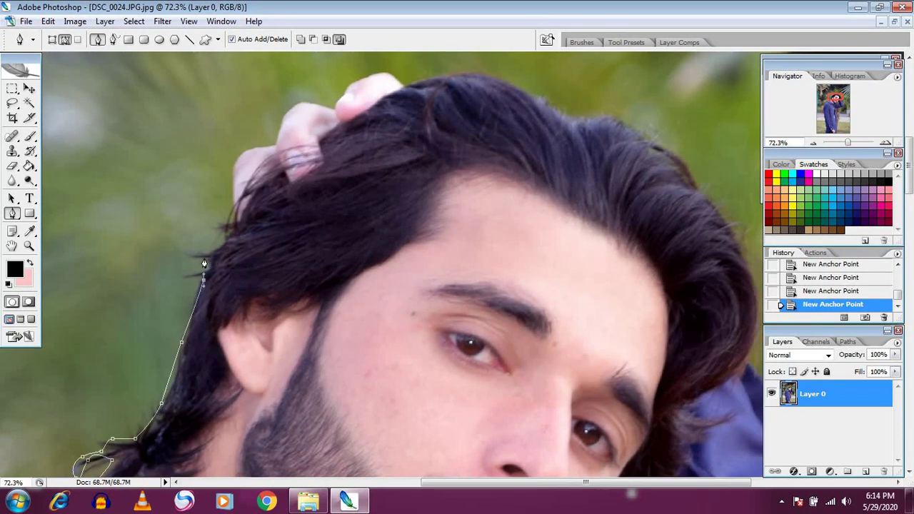
Trace the path up the hair and along the top hairline past the raised hand.
click(214, 258)
click(234, 207)
click(236, 153)
drag(272, 147, 298, 106)
click(307, 100)
click(342, 93)
click(359, 79)
click(380, 73)
click(390, 74)
click(443, 79)
click(490, 76)
click(539, 96)
Curve the path down the right side of the hair to its bottom.
drag(307, 107, 171, 133)
drag(427, 150, 182, 127)
drag(237, 117, 250, 125)
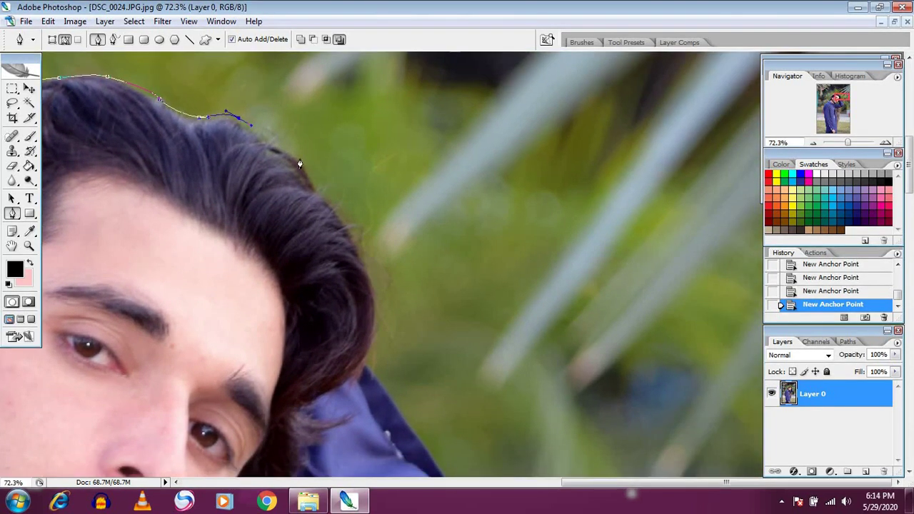
click(333, 213)
drag(356, 245, 372, 292)
drag(367, 366, 377, 379)
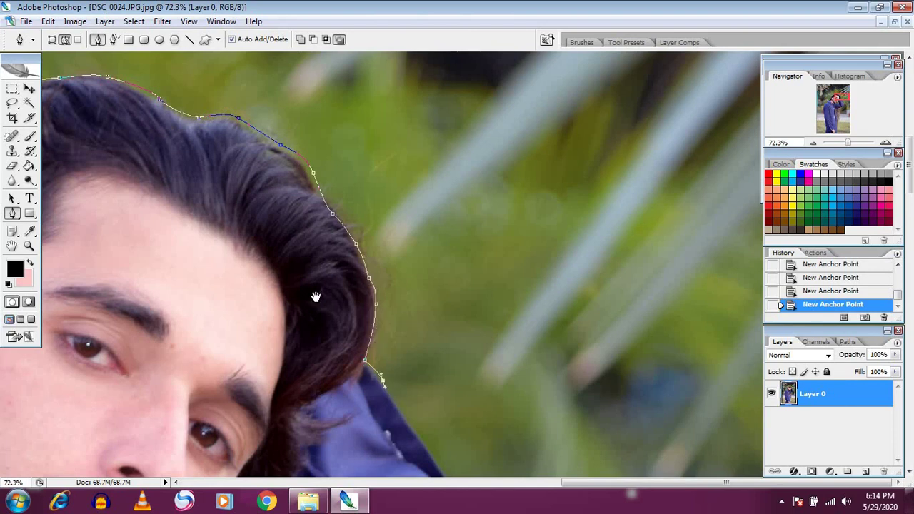
drag(212, 389, 212, 73)
Trace the raised sleeve around the elbow and along its underside to the armpit.
click(446, 155)
click(474, 199)
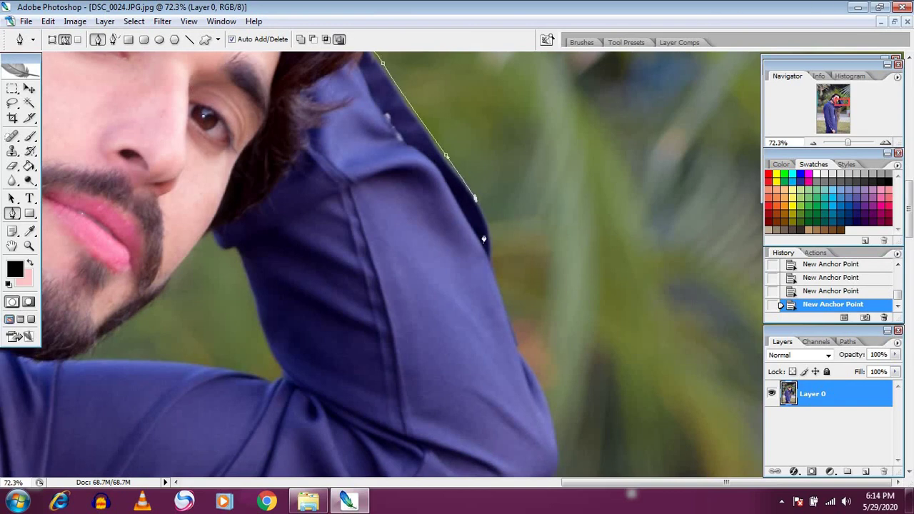
click(496, 278)
drag(553, 414, 559, 425)
scroll(566, 251, down, 5)
drag(558, 213, 531, 252)
drag(467, 292, 457, 297)
drag(303, 350, 296, 354)
click(164, 394)
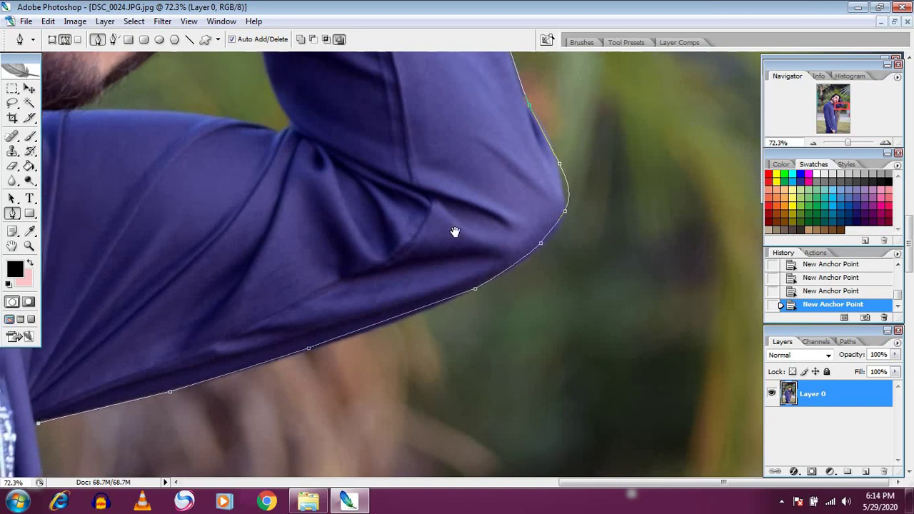
Add anchors down the kurta's right edge.
scroll(327, 290, down, 5)
click(511, 357)
drag(526, 463, 479, 229)
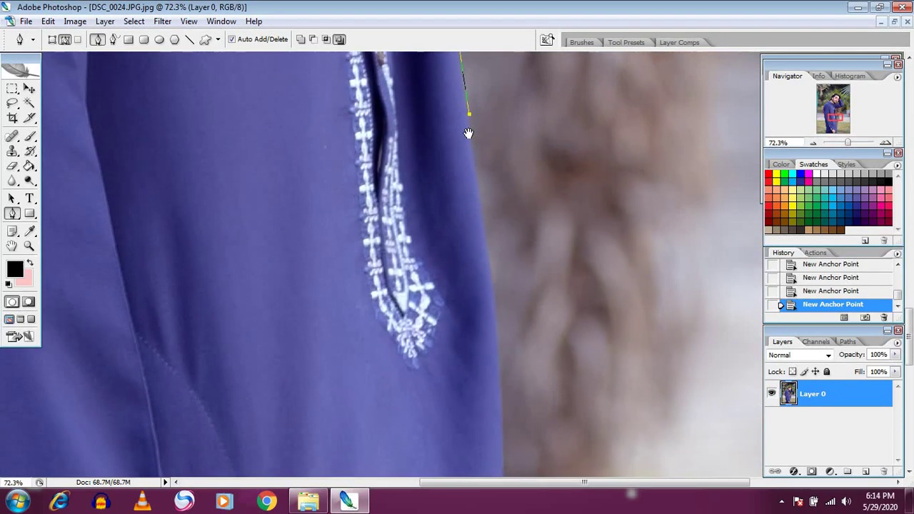
click(490, 280)
click(501, 444)
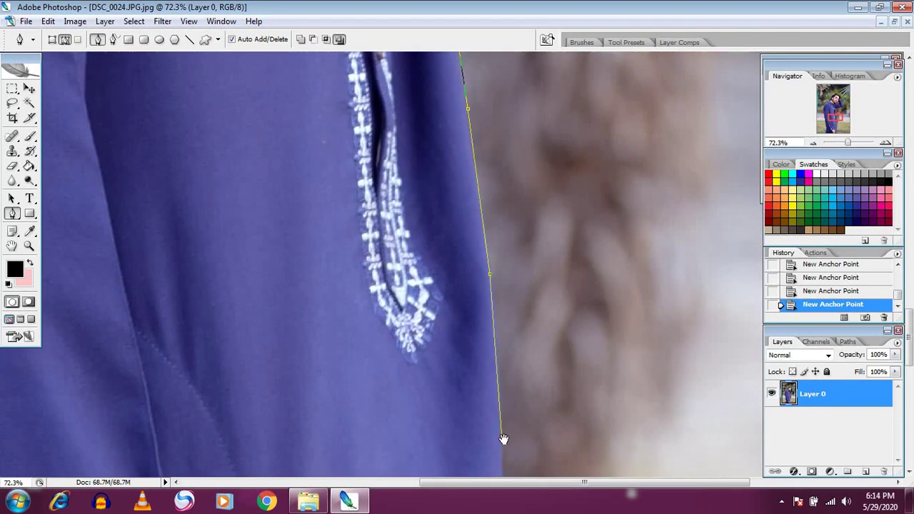
drag(502, 443, 496, 58)
click(495, 164)
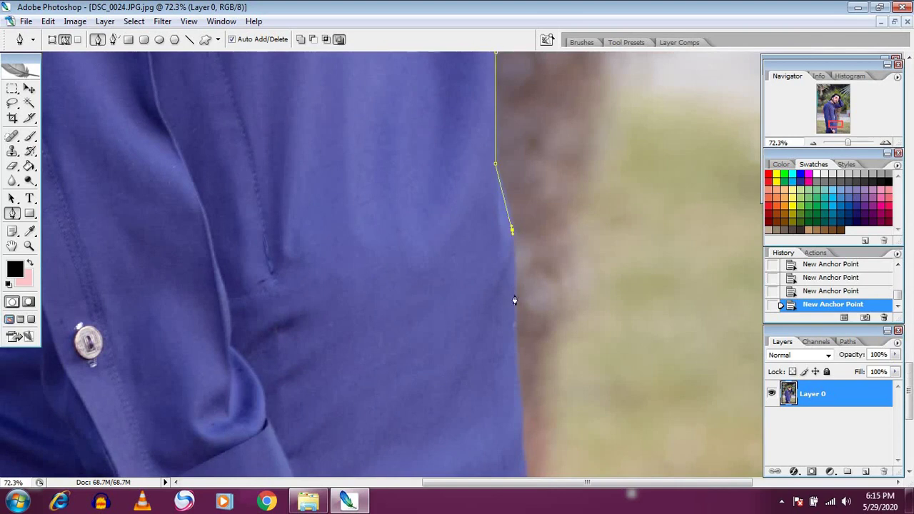
click(516, 322)
Reach the bottom of the photo and close the path at its starting point.
drag(515, 322, 529, 119)
click(514, 250)
click(525, 437)
drag(524, 437, 539, 278)
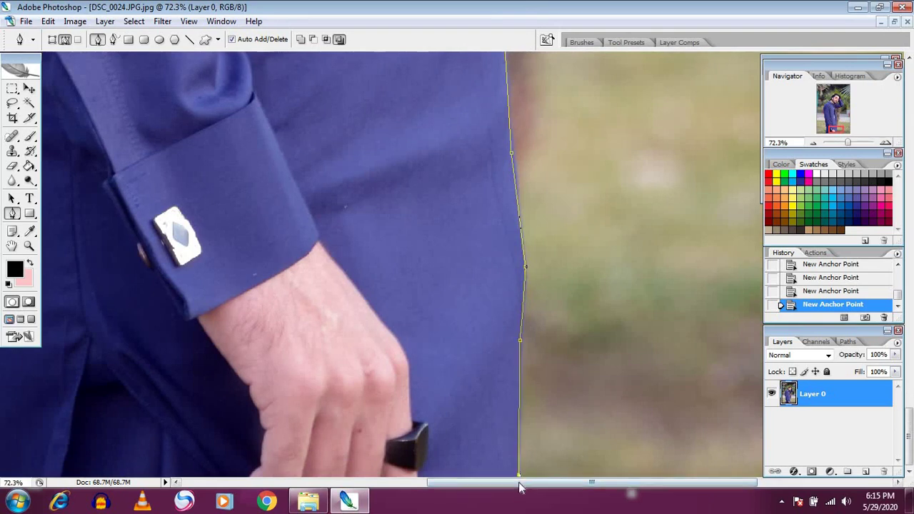
drag(518, 482, 267, 482)
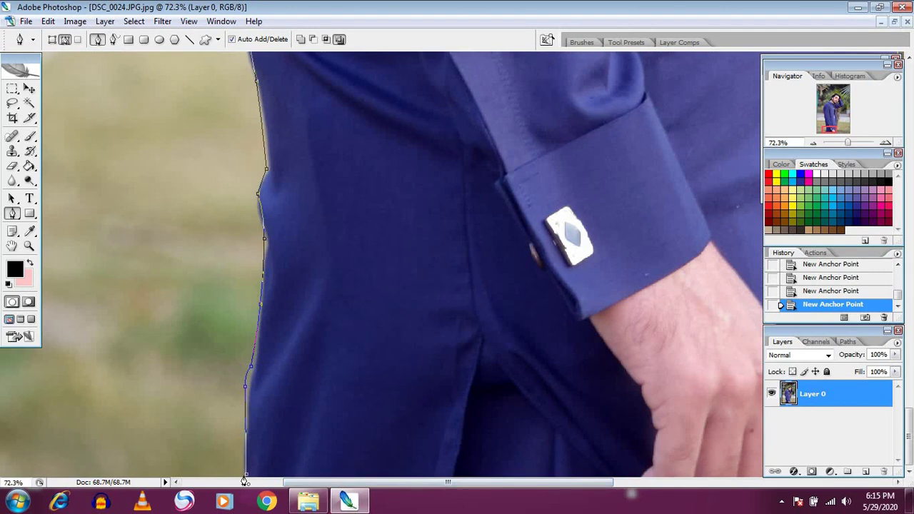
click(247, 477)
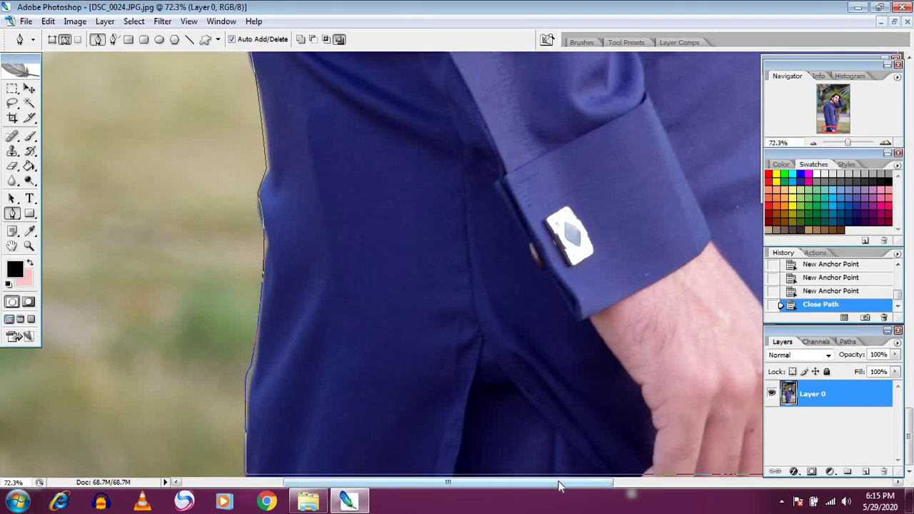
Trace a second closed path around the background gap between the arm and the face.
drag(506, 482, 657, 482)
mouse_move(427, 333)
mouse_down()
mouse_move(426, 147)
mouse_move(440, 294)
mouse_up()
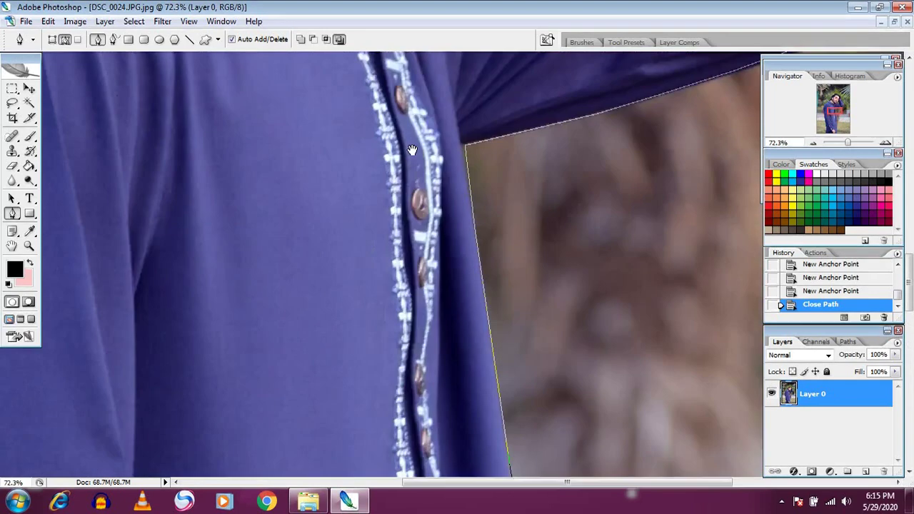
mouse_move(419, 152)
mouse_down()
mouse_move(437, 197)
mouse_move(372, 195)
mouse_up()
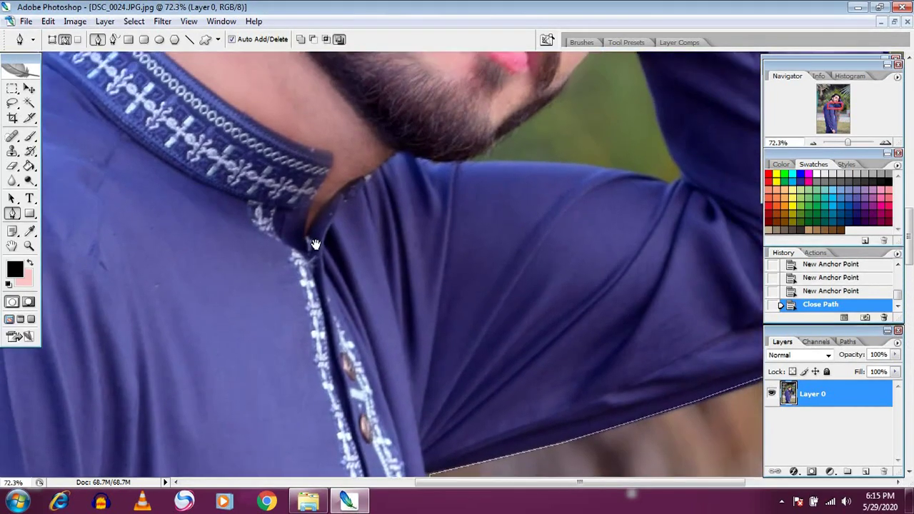
click(564, 168)
click(576, 158)
click(563, 137)
click(553, 102)
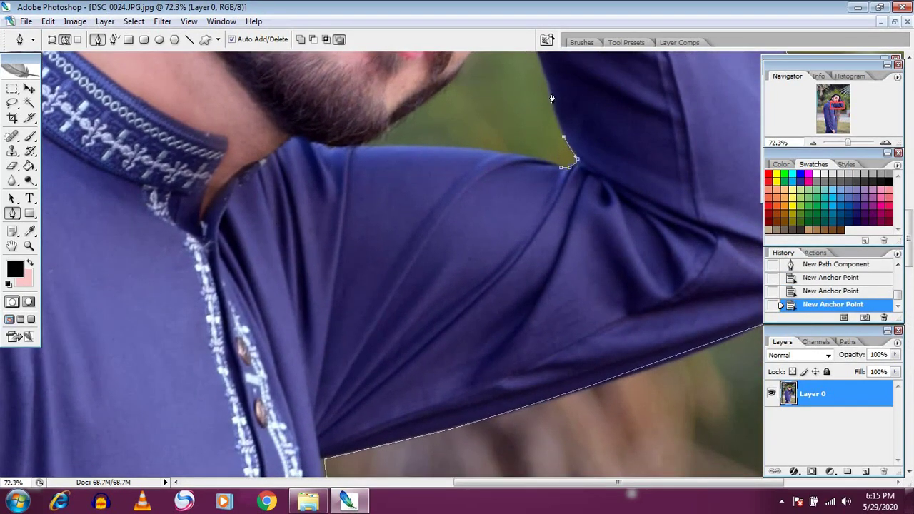
click(549, 86)
click(541, 60)
drag(541, 64, 577, 341)
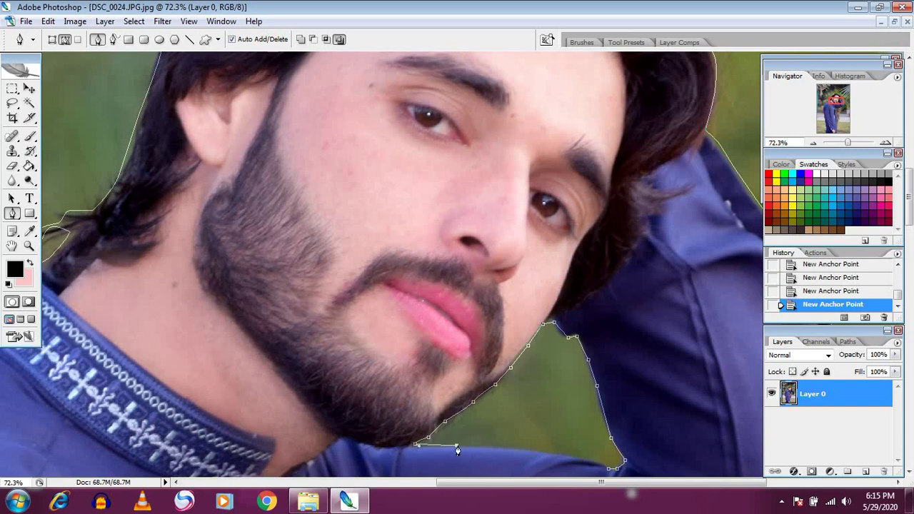
click(608, 472)
Fit the photo in view and make a selection from the path with a 2-pixel feather.
key(ctrl+0)
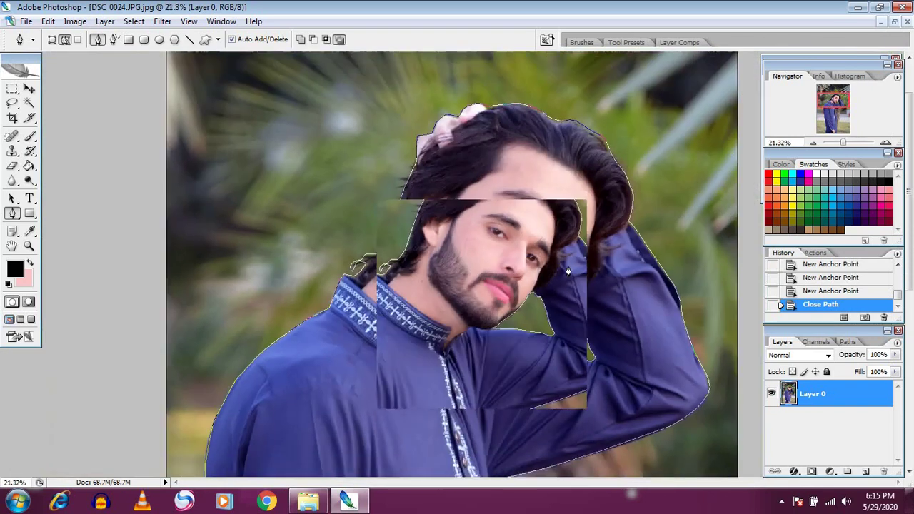
key(ctrl+minus)
key(ctrl+minus)
key(ctrl+plus)
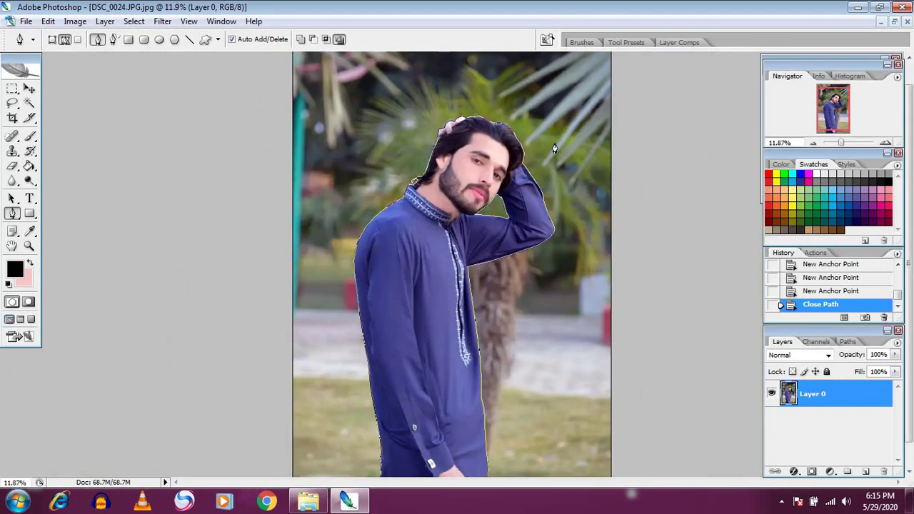
right_click(476, 173)
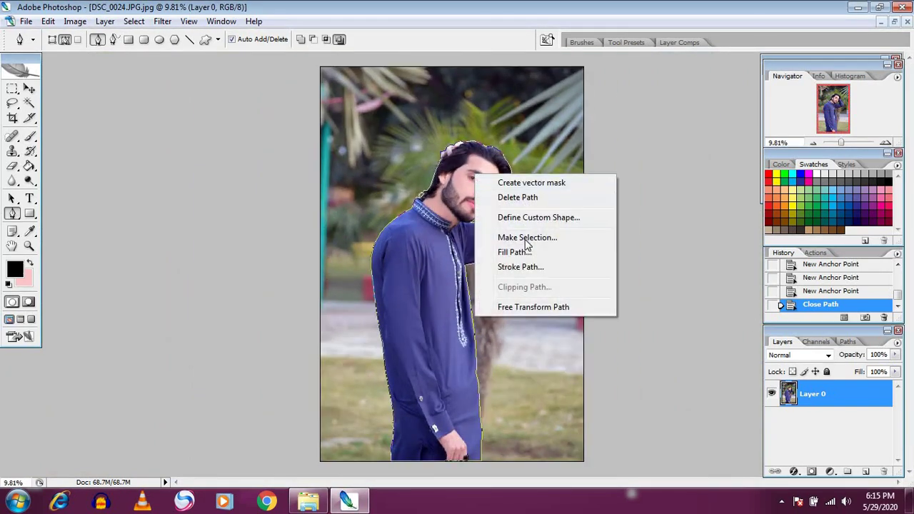
click(527, 237)
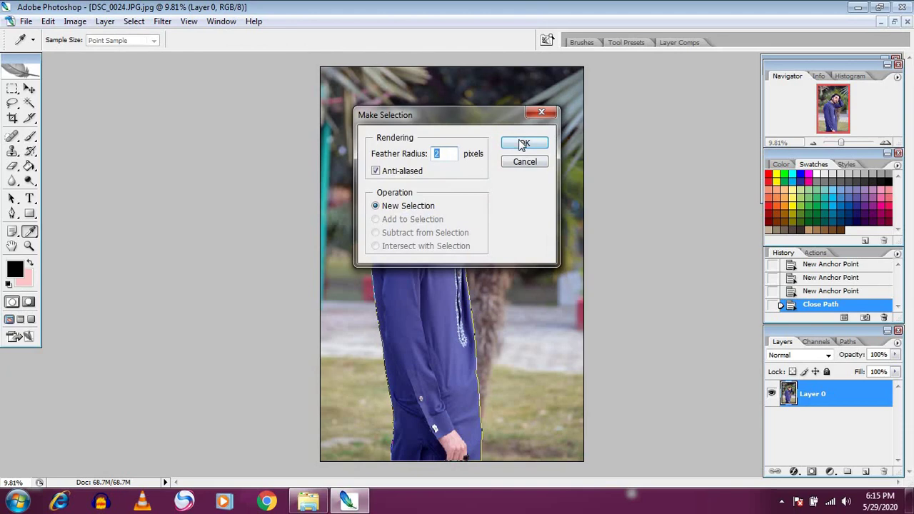
click(524, 145)
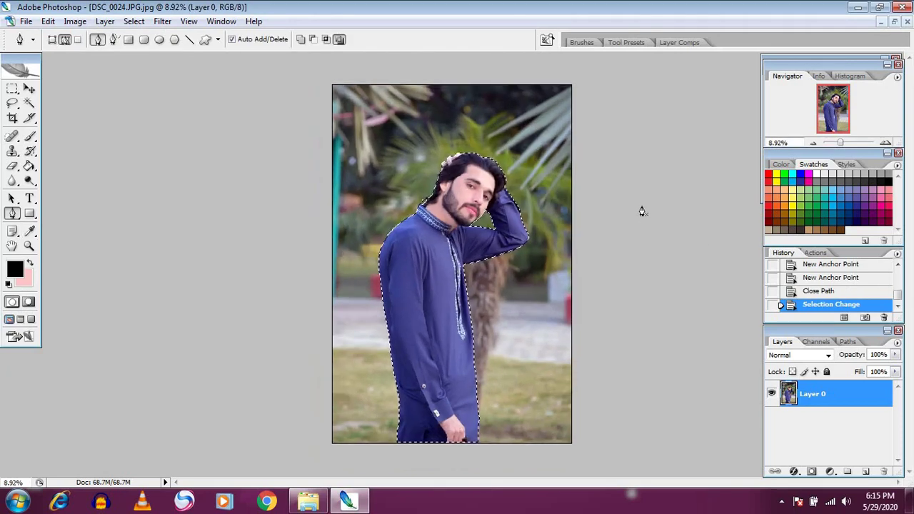
Raise the selected man's saturation to +25 with Hue/Saturation.
key(ctrl+u)
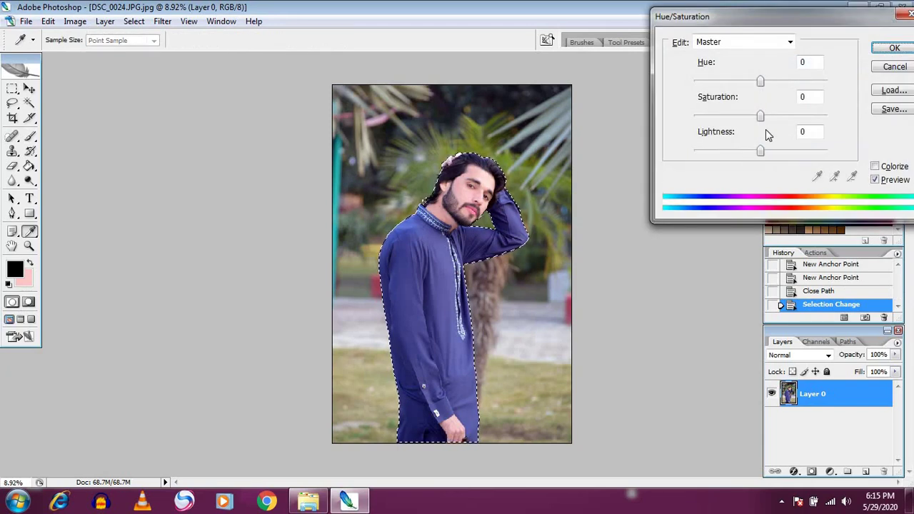
click(775, 117)
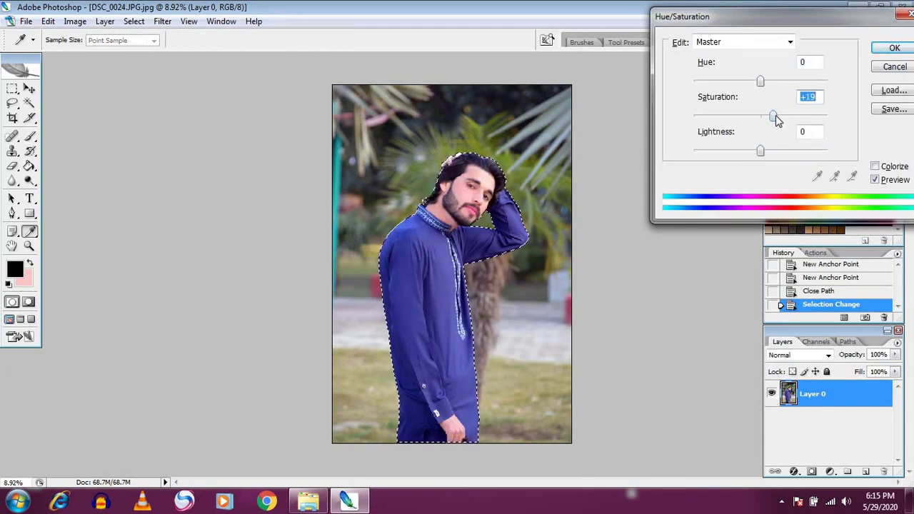
click(778, 115)
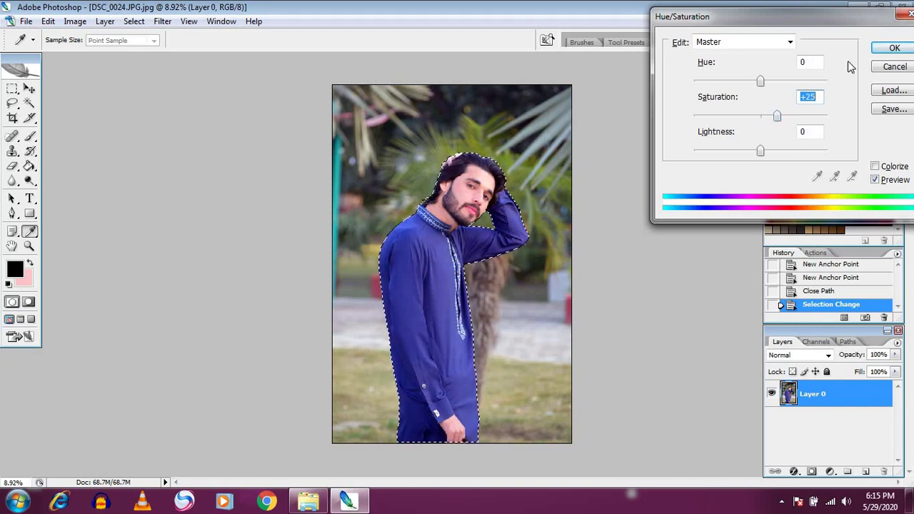
click(878, 47)
Brighten the midtones with a Curves point at Input 120, Output 135.
key(ctrl+m)
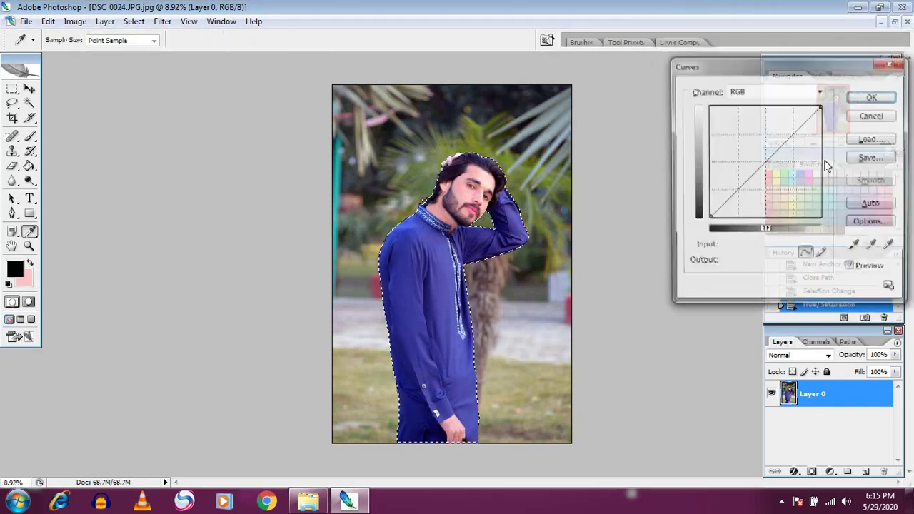
click(762, 158)
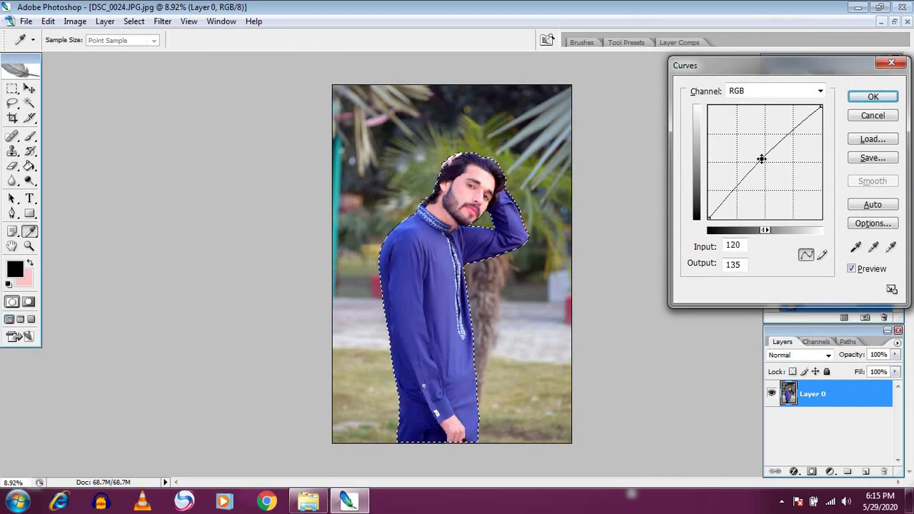
click(864, 98)
key(p)
key(ctrl+plus)
key(ctrl+0)
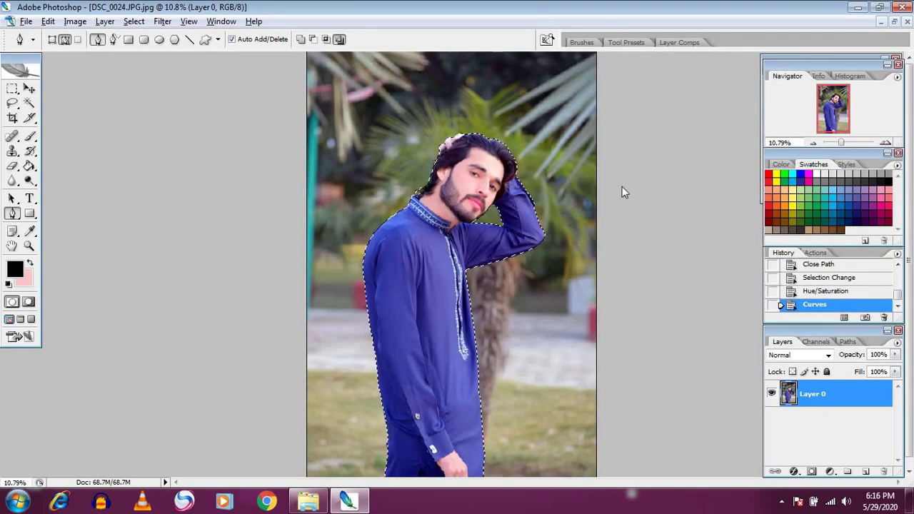
key(alt+i)
In Selective Color, set the Blacks range to Black +100 and Cyan +100, adjusting yellow.
key(a)
key(s)
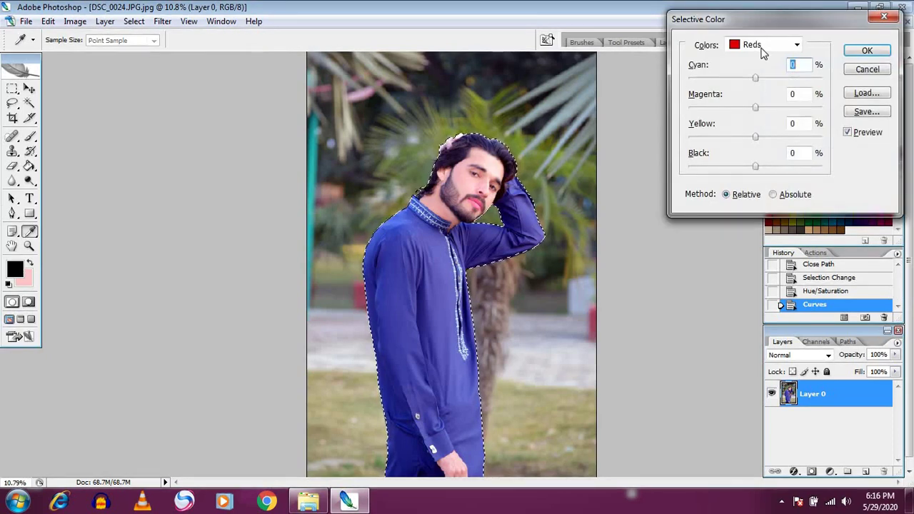
click(762, 47)
click(753, 155)
drag(756, 166, 757, 166)
text(100)
drag(755, 77, 844, 127)
text(100)
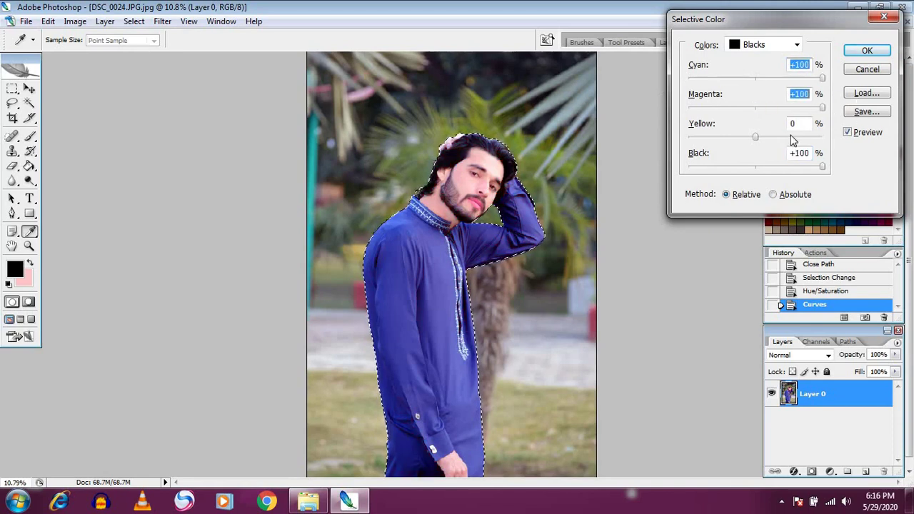
drag(756, 136, 850, 132)
Adjust the Blues range, removing all yellow and adding maximum black.
click(760, 46)
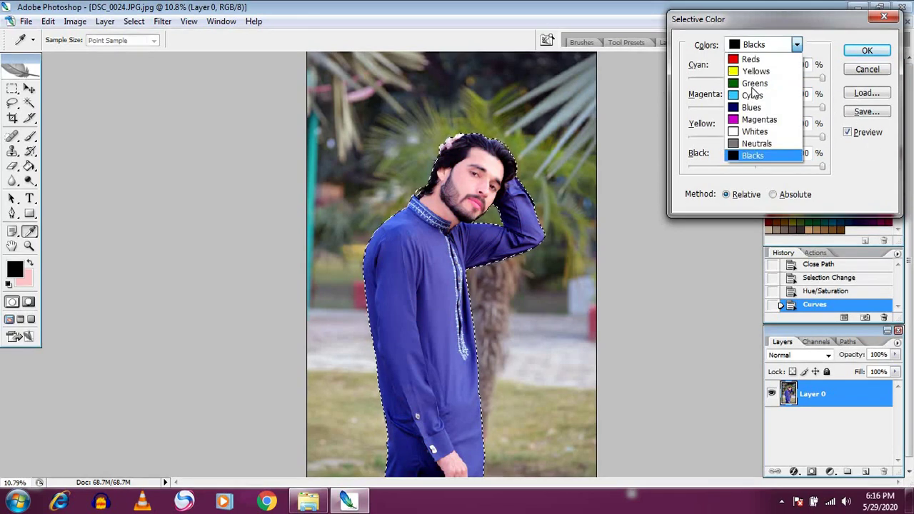
click(753, 105)
mouse_move(756, 77)
mouse_down()
mouse_move(704, 78)
mouse_move(822, 77)
mouse_up()
mouse_move(715, 108)
mouse_down()
mouse_move(677, 126)
mouse_move(822, 108)
mouse_up()
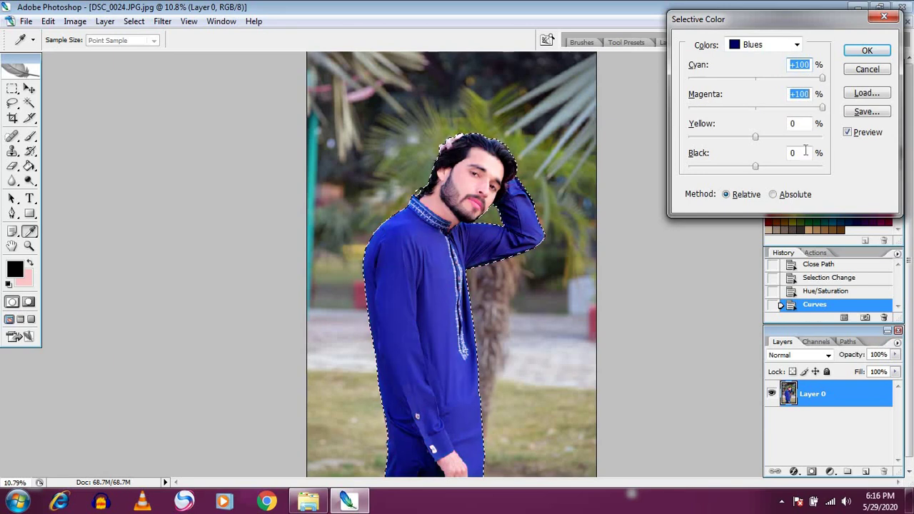
drag(755, 137, 682, 158)
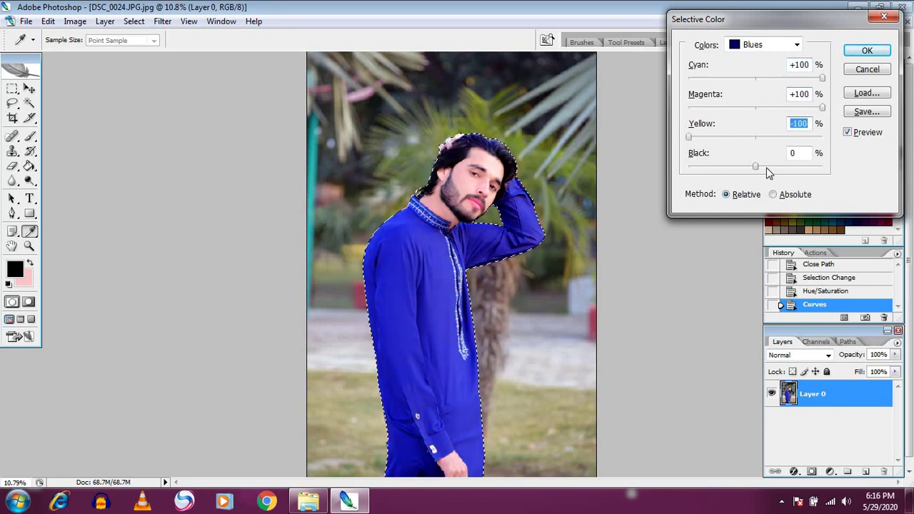
drag(755, 167, 824, 168)
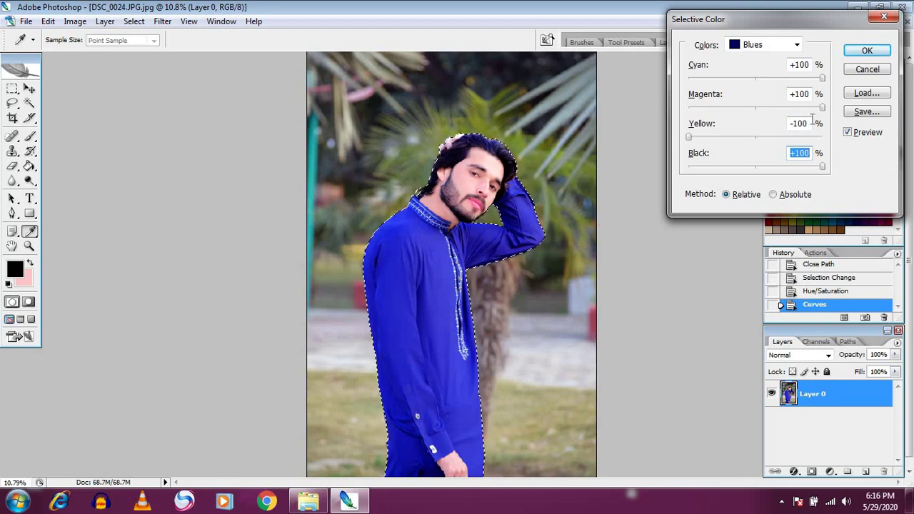
Set the Cyans range to Cyan +100, Magenta +100, Yellow −100, Black +100 and apply.
click(753, 53)
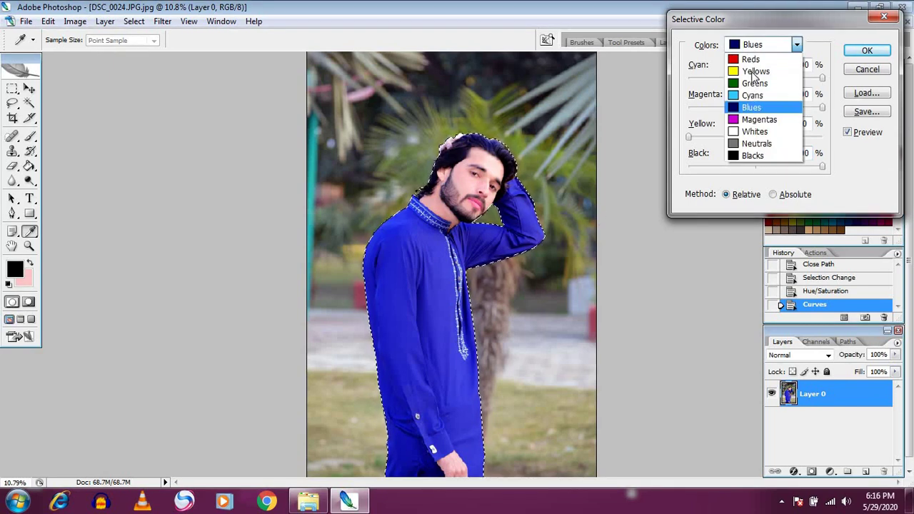
click(754, 88)
drag(755, 78, 825, 79)
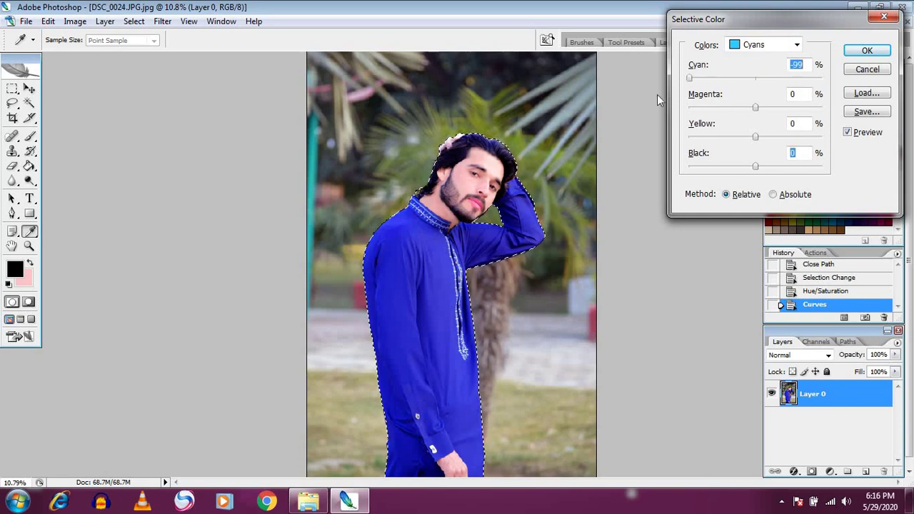
drag(756, 107, 822, 107)
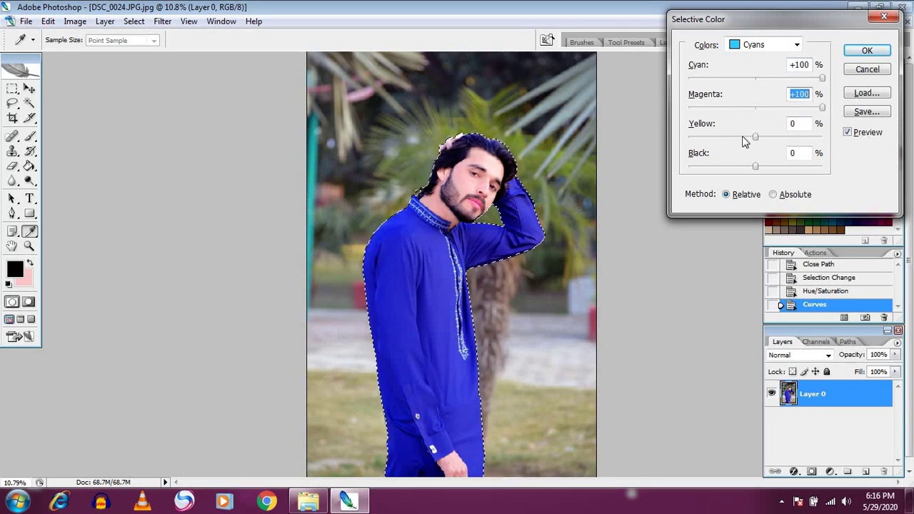
drag(755, 137, 671, 139)
drag(755, 166, 894, 193)
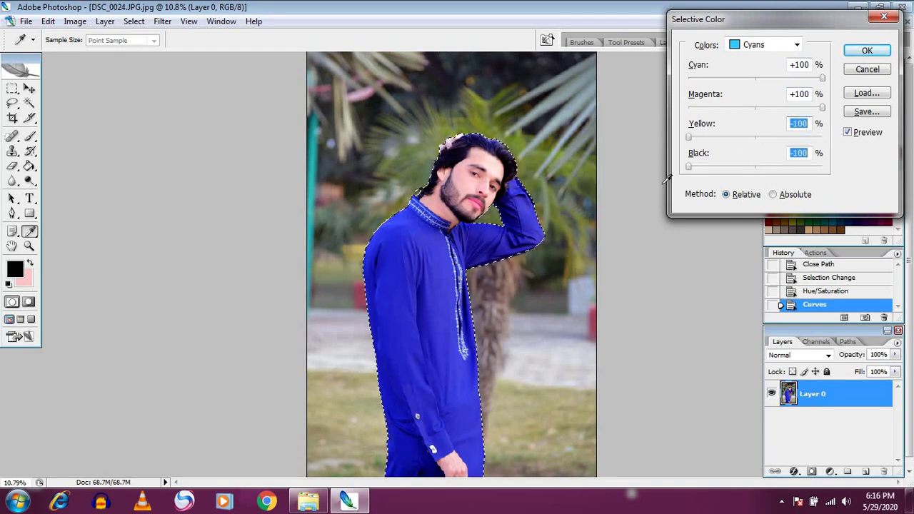
click(864, 52)
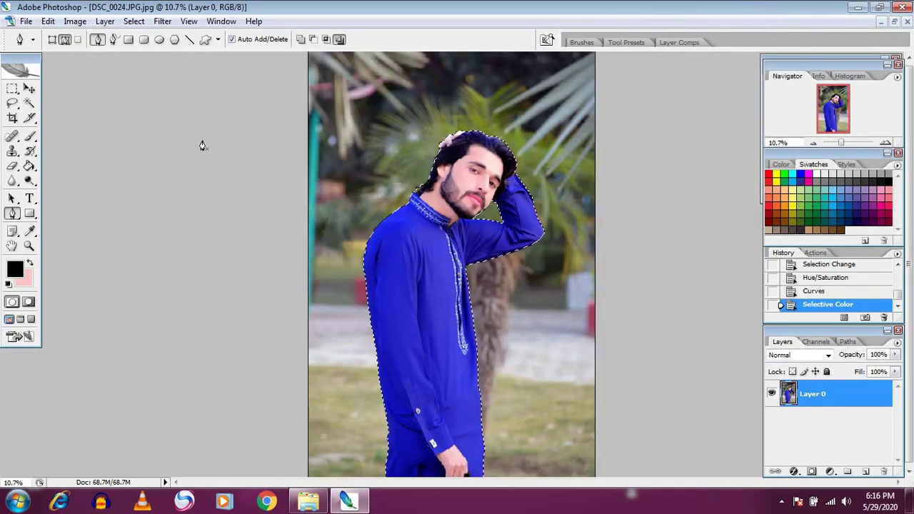
Invert the selection so the background around the man is selected.
click(133, 22)
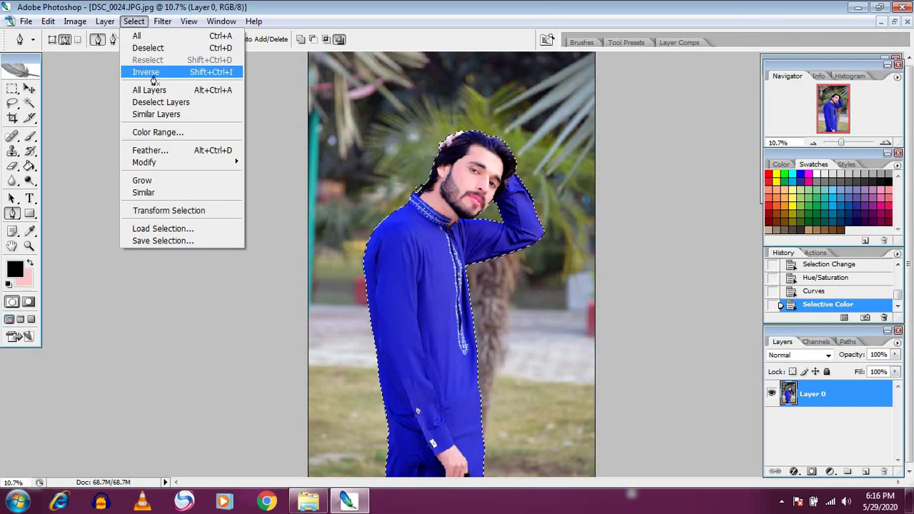
click(153, 72)
key(ctrl+minus)
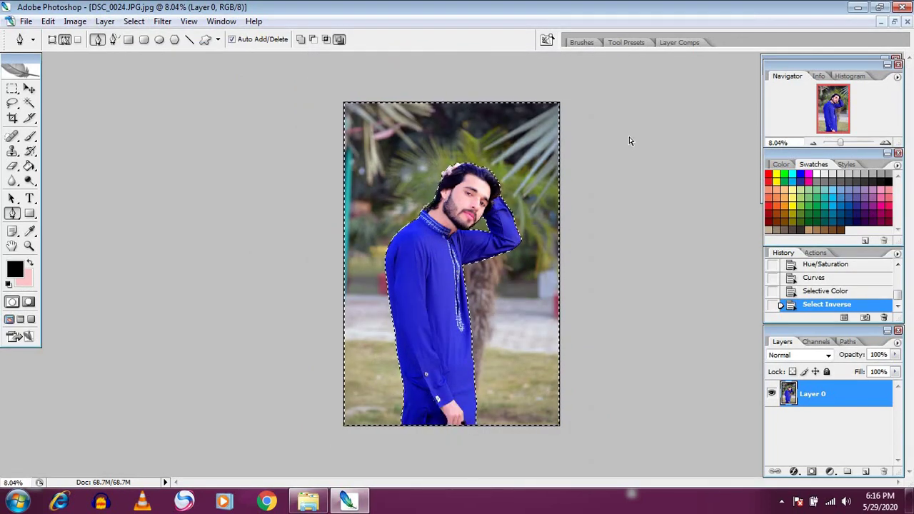
Boost the background's Hue/Saturation to Saturation +66, keeping Hue at 0.
key(ctrl+u)
drag(761, 116, 779, 116)
click(796, 117)
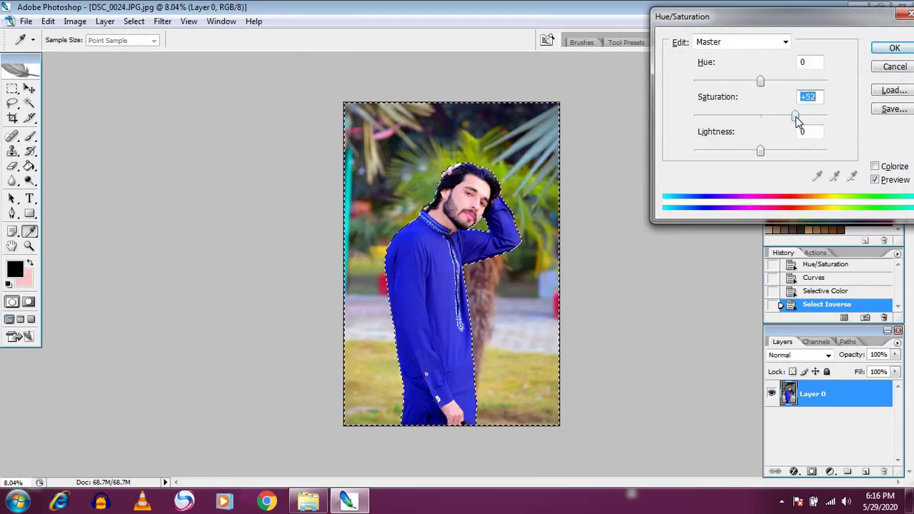
click(811, 117)
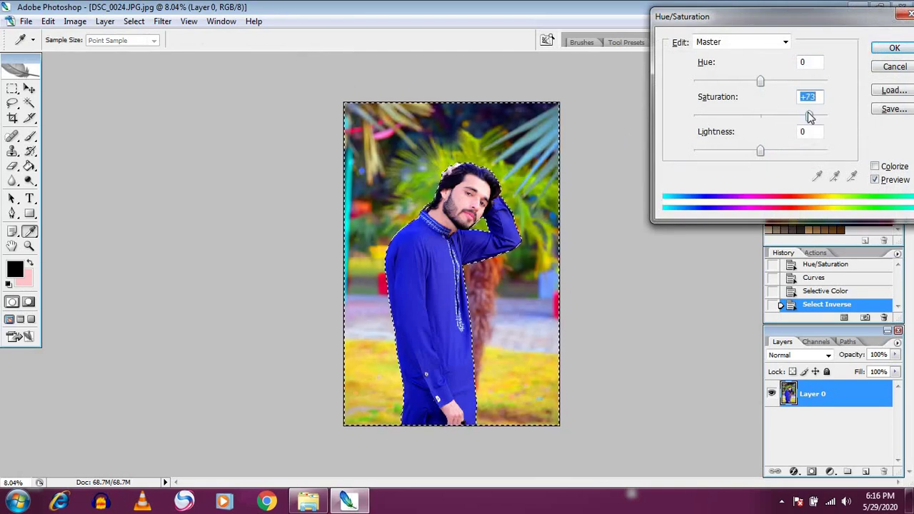
click(710, 117)
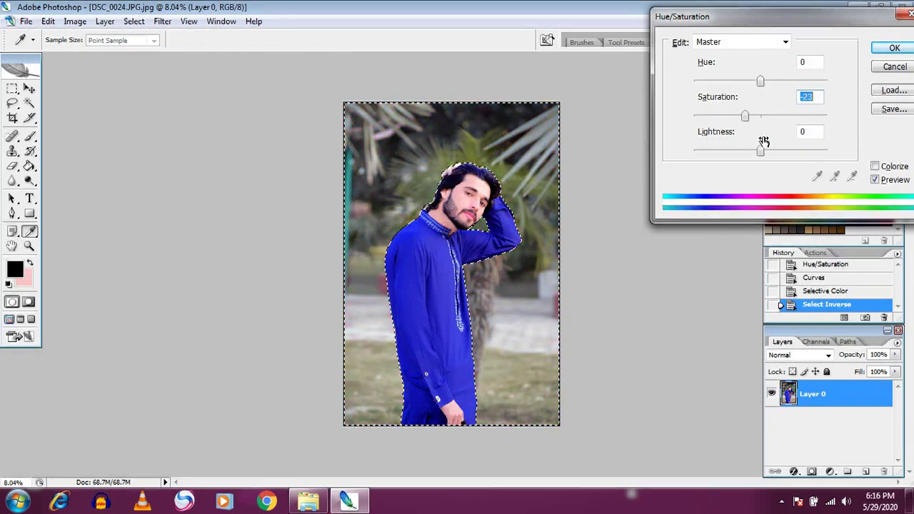
click(800, 116)
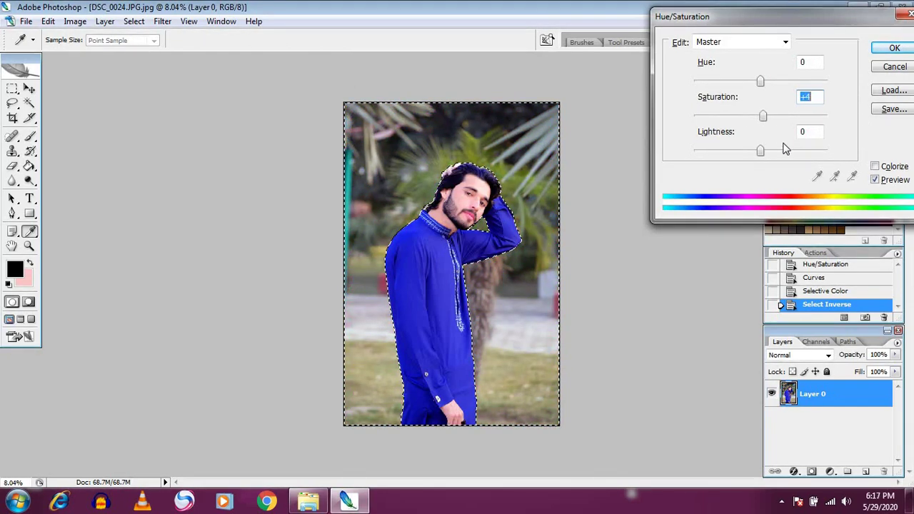
key(Up)
key(Up)
key(Up)
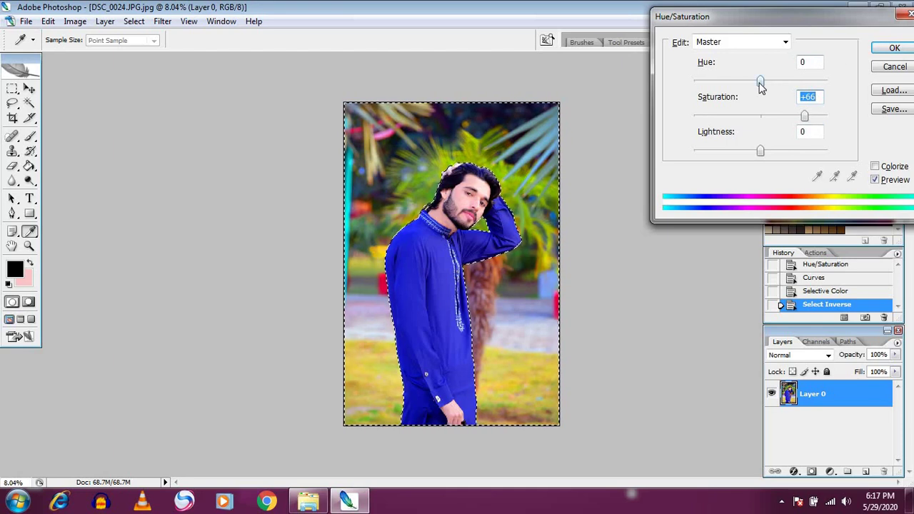
mouse_move(761, 86)
mouse_down()
mouse_move(751, 87)
mouse_move(766, 95)
mouse_up()
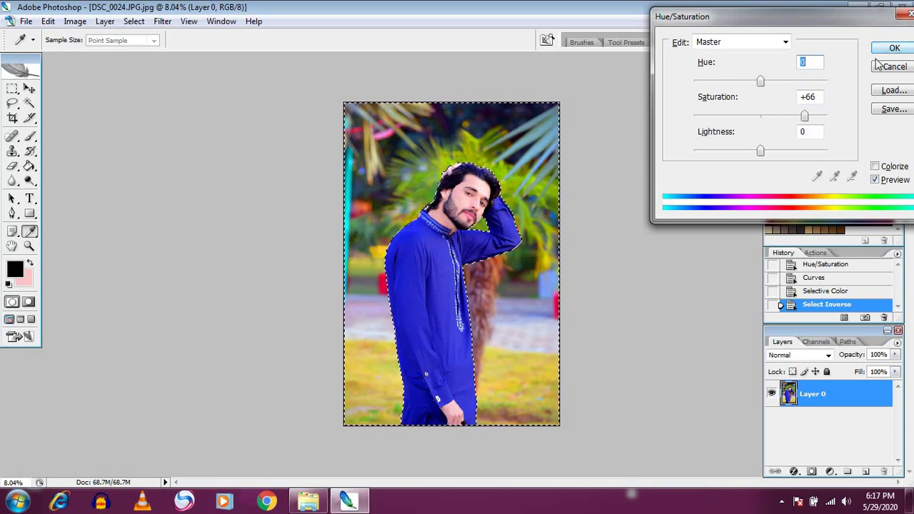
key(Return)
In Selective Color, set the Greens to Cyan +100, Magenta -100, Yellow +100.
key(p)
key(alt+i)
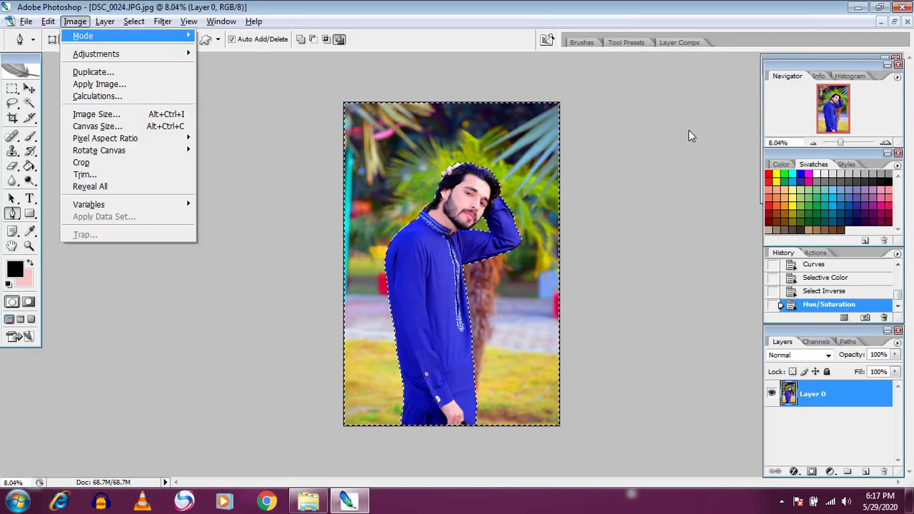
key(a)
key(s)
click(761, 44)
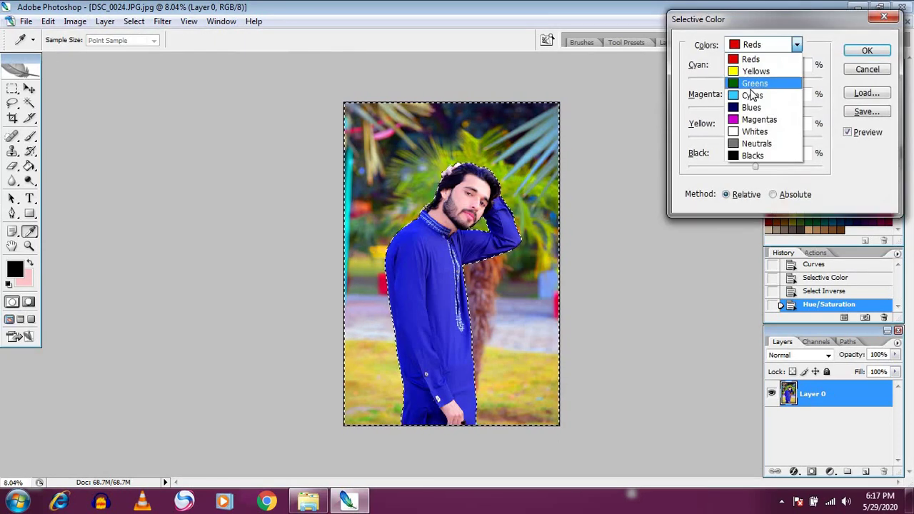
click(751, 85)
drag(663, 84, 891, 94)
drag(755, 107, 659, 119)
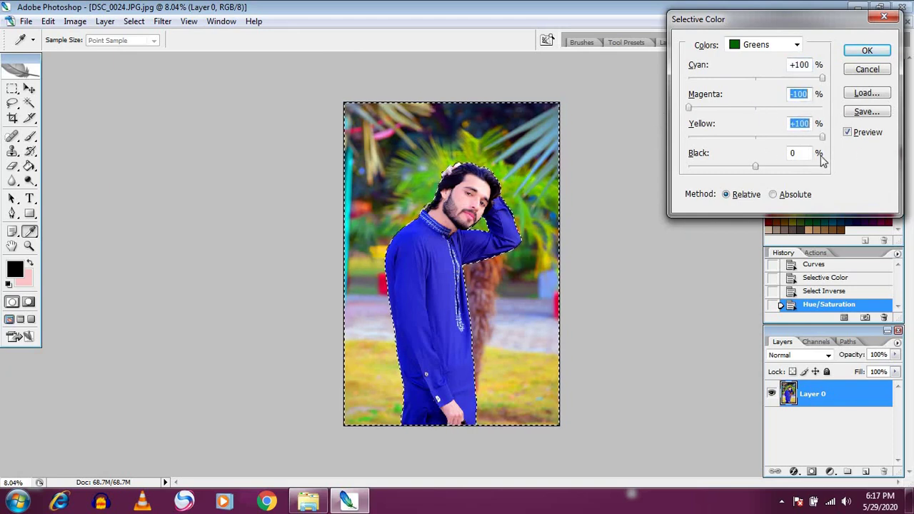
Set the Yellows to Cyan -40, Magenta -6, Yellow +100 and apply the correction.
click(763, 44)
click(755, 71)
mouse_move(755, 78)
mouse_down()
mouse_move(679, 93)
mouse_move(809, 107)
mouse_move(712, 109)
mouse_up()
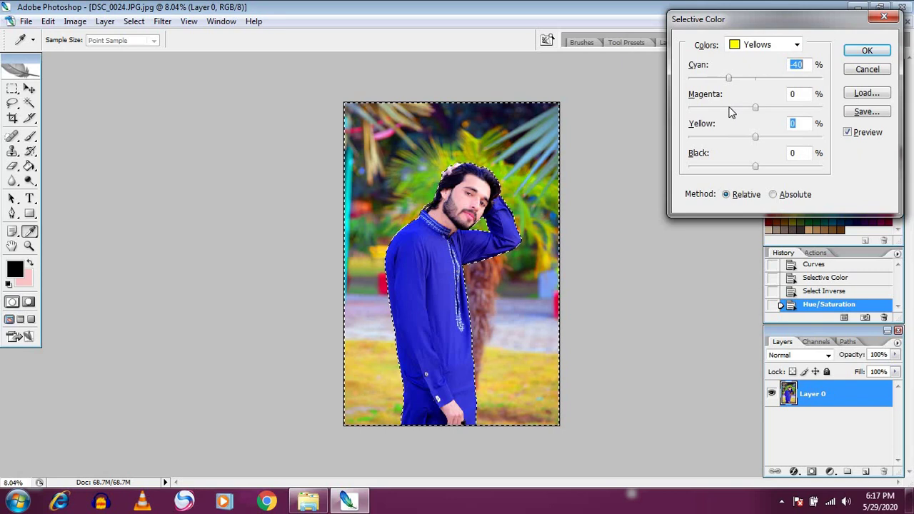
key(shift+Tab)
text(7)
drag(760, 107, 716, 124)
drag(757, 137, 828, 143)
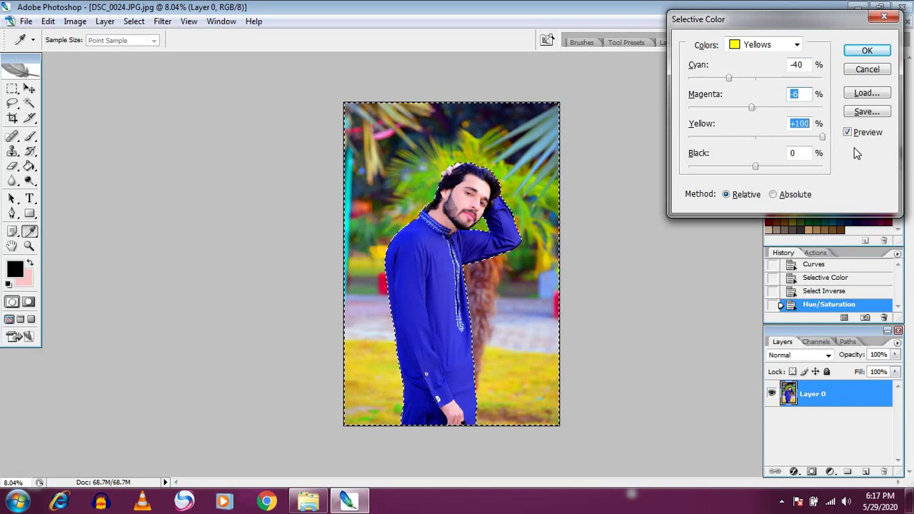
click(867, 50)
key(p)
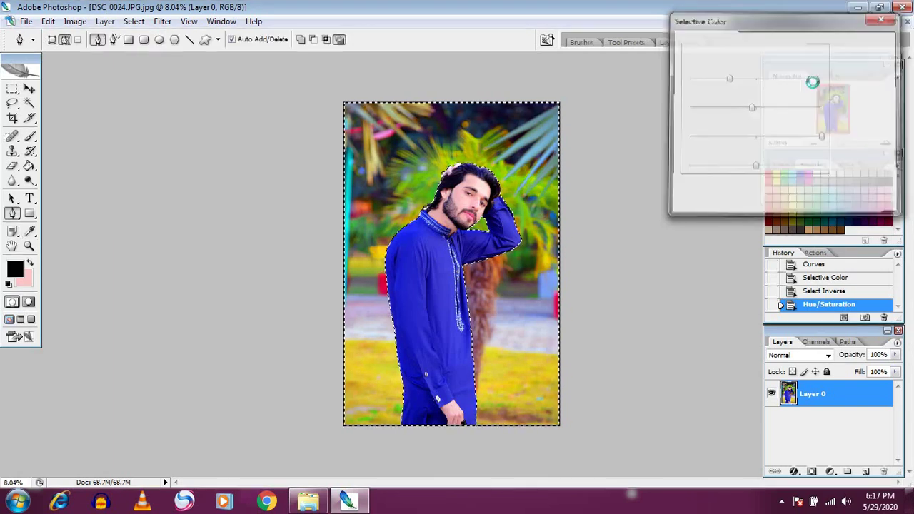
key(ctrl+0)
key(ctrl+minus)
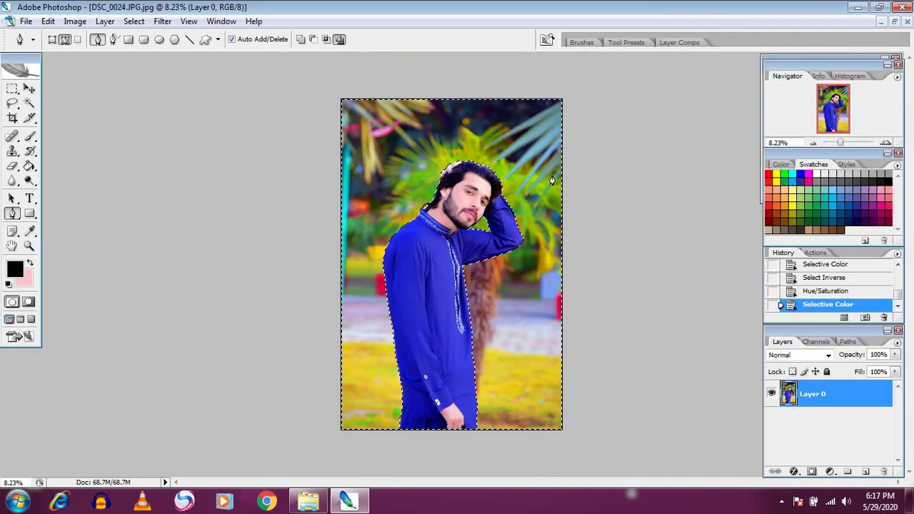
Clear the selection and fit the image to the view.
click(12, 119)
key(ctrl+d)
key(ctrl+0)
scroll(410, 208, down, 1)
Scale Layer 0 down to 98.5% with Free Transform and apply it.
click(30, 89)
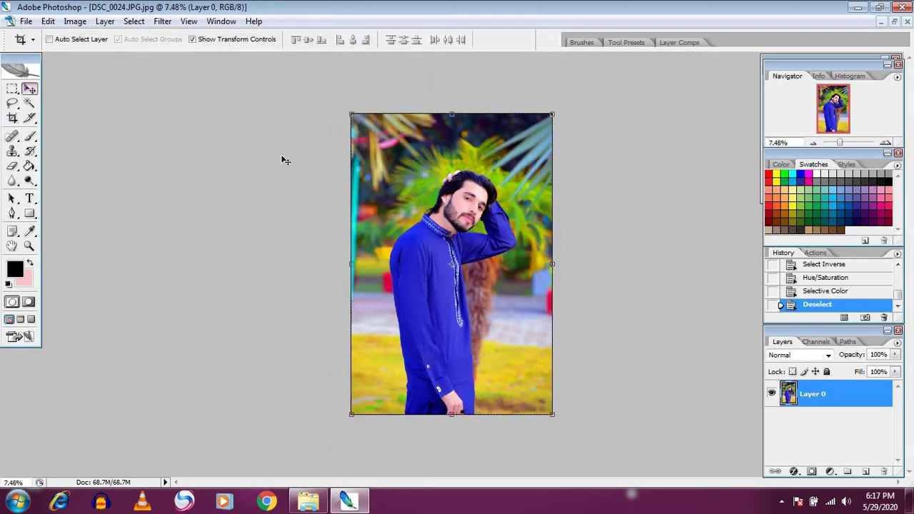
key(ctrl+t)
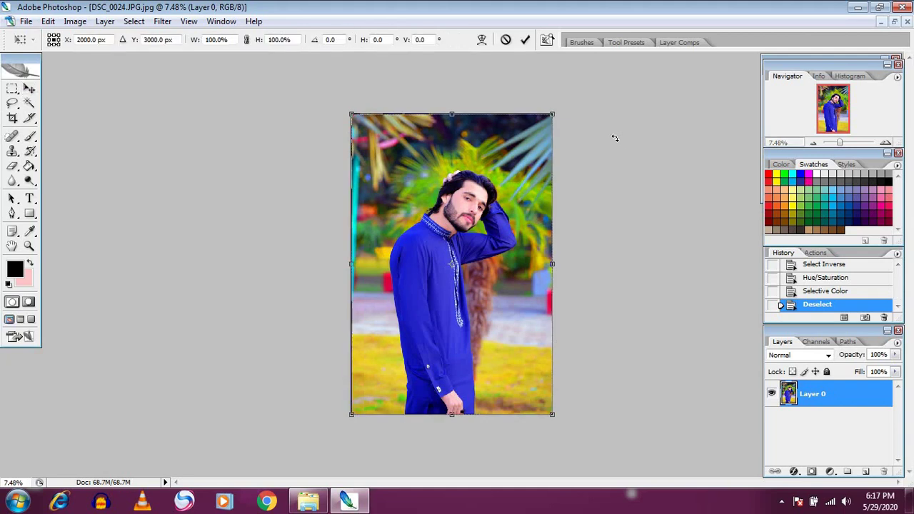
drag(554, 109, 554, 112)
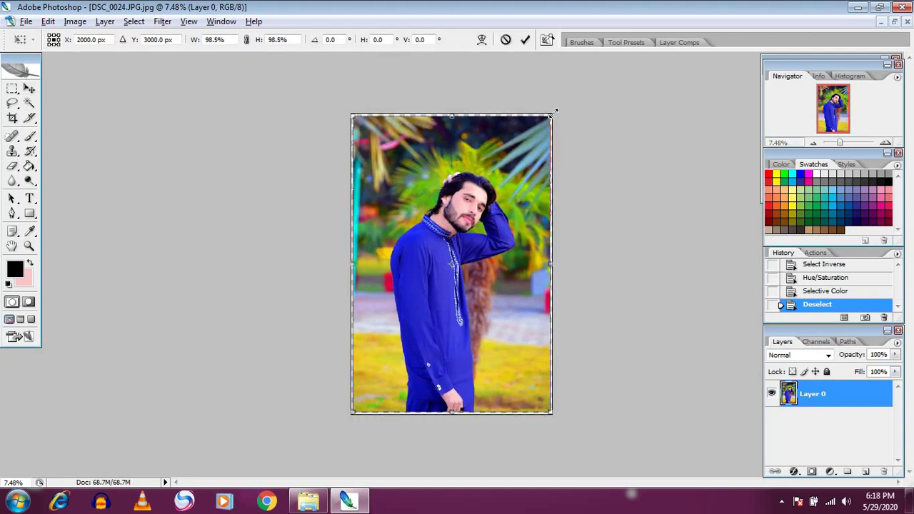
click(28, 87)
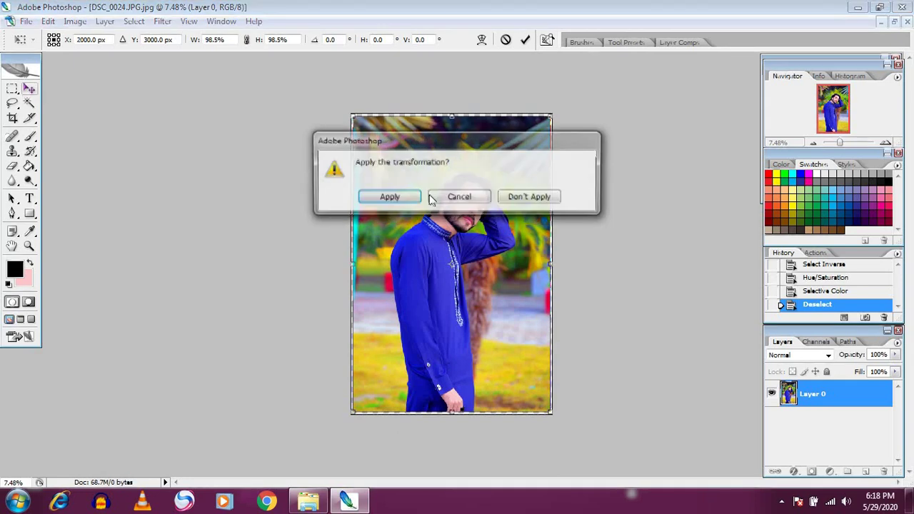
click(389, 197)
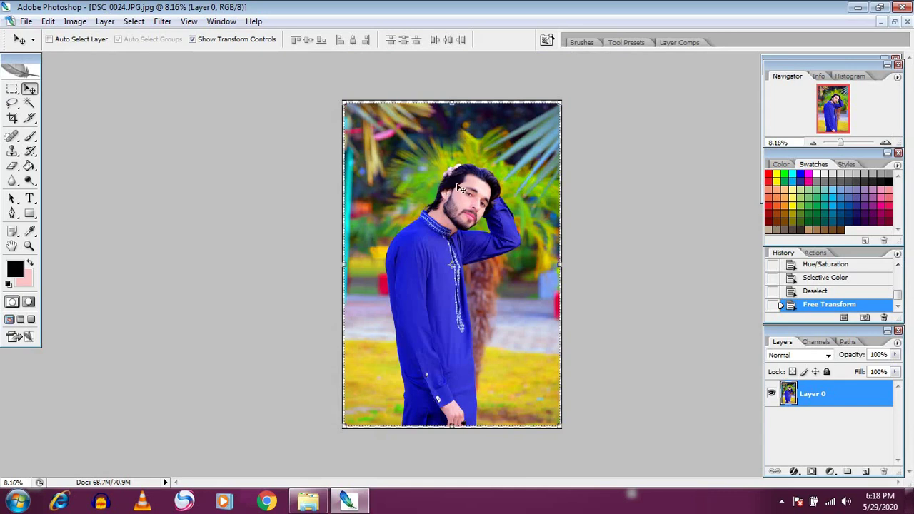
click(793, 473)
Add a Stroke effect to Layer 0, thickened to about 49 px.
click(807, 459)
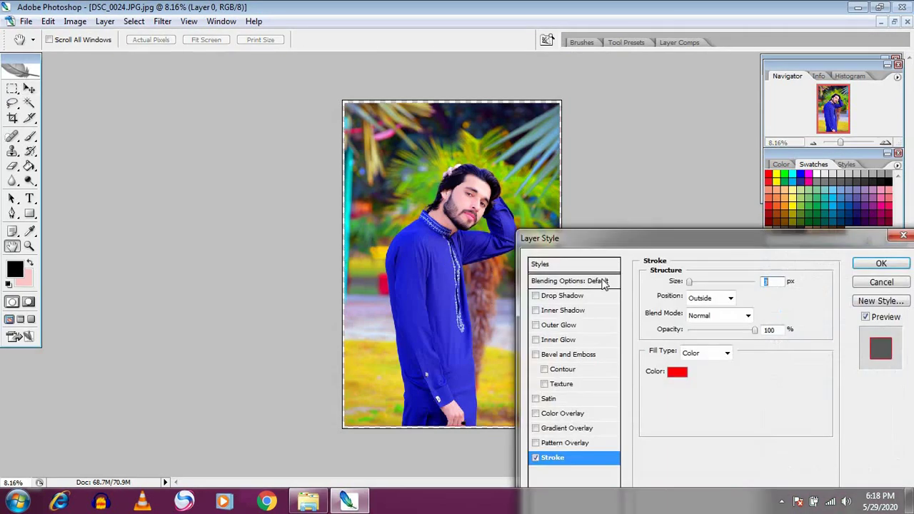
click(699, 283)
drag(703, 281, 704, 280)
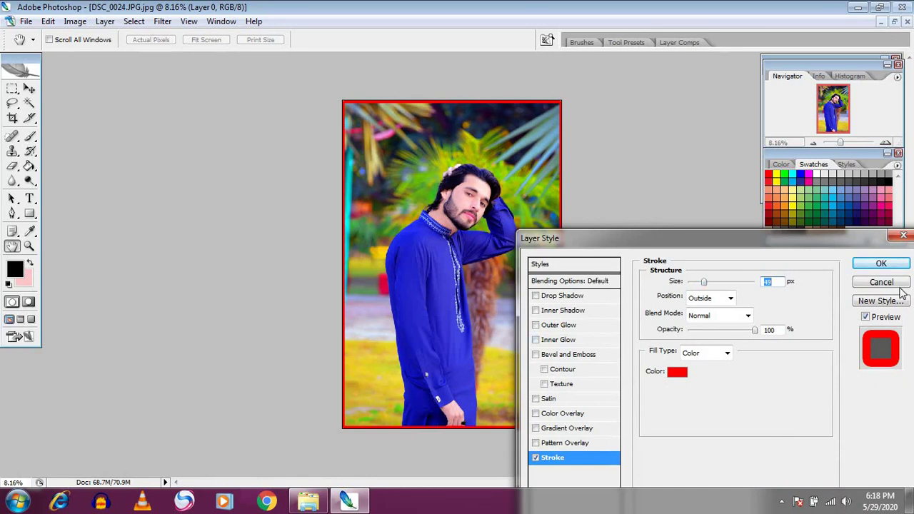
click(535, 399)
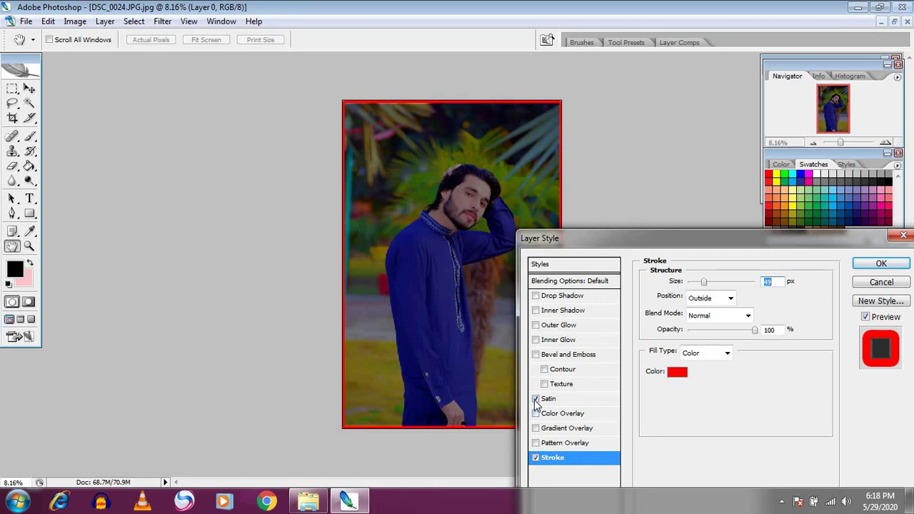
click(536, 399)
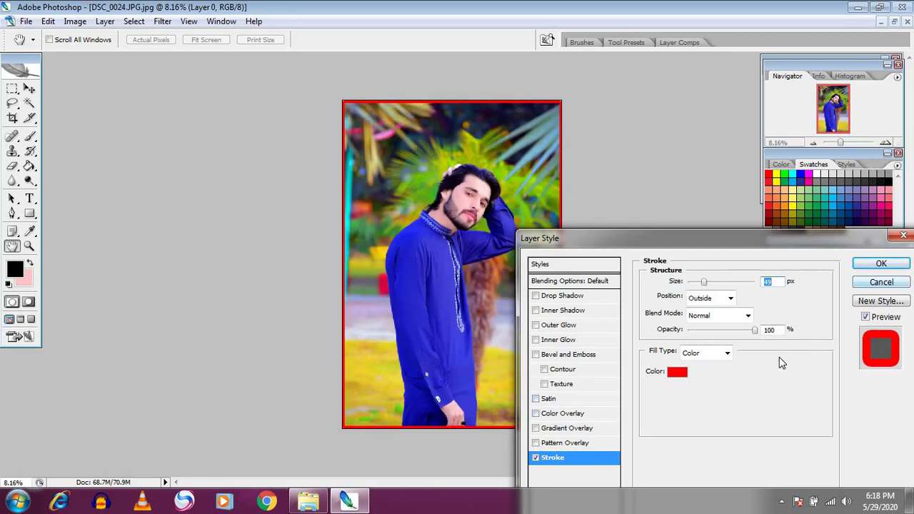
Change the stroke colour to blue #0012ff and apply the border.
click(679, 372)
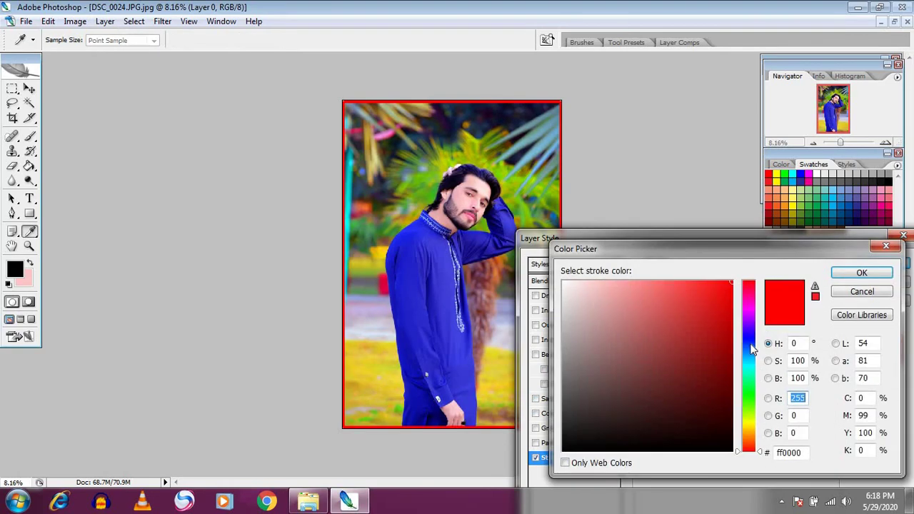
click(750, 340)
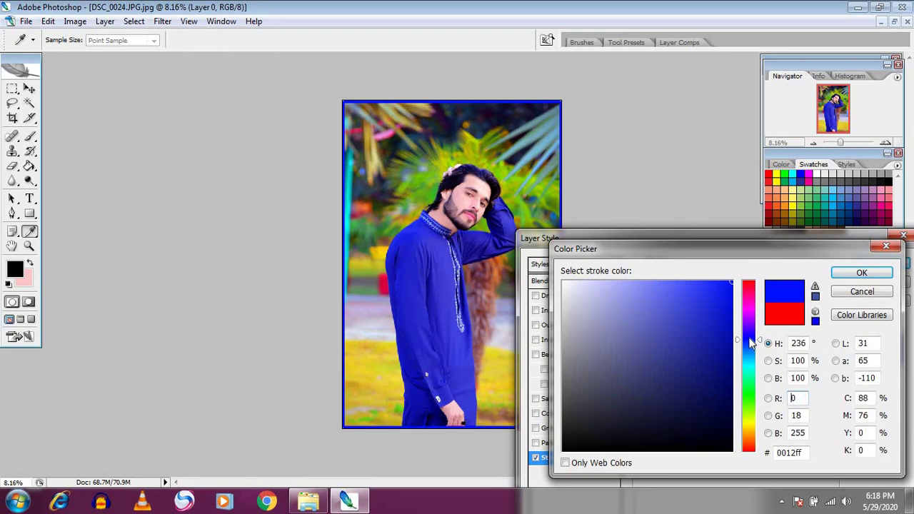
click(846, 276)
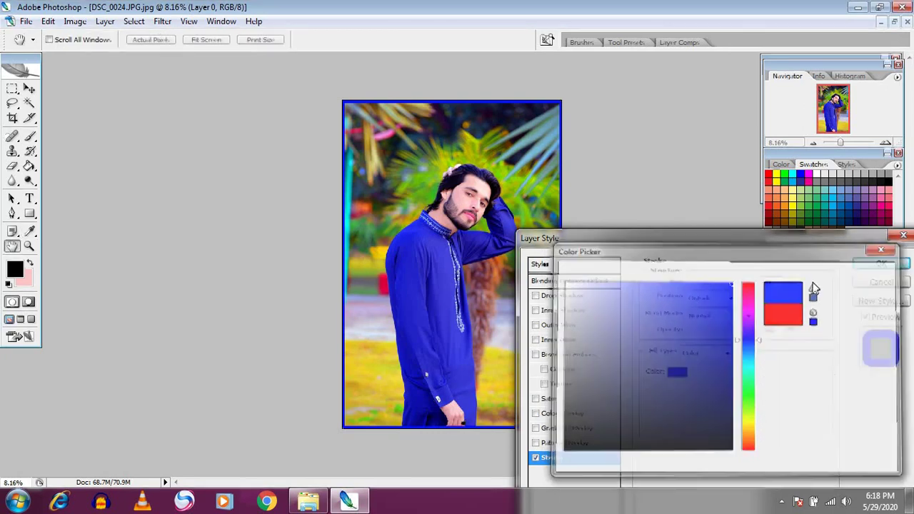
click(714, 283)
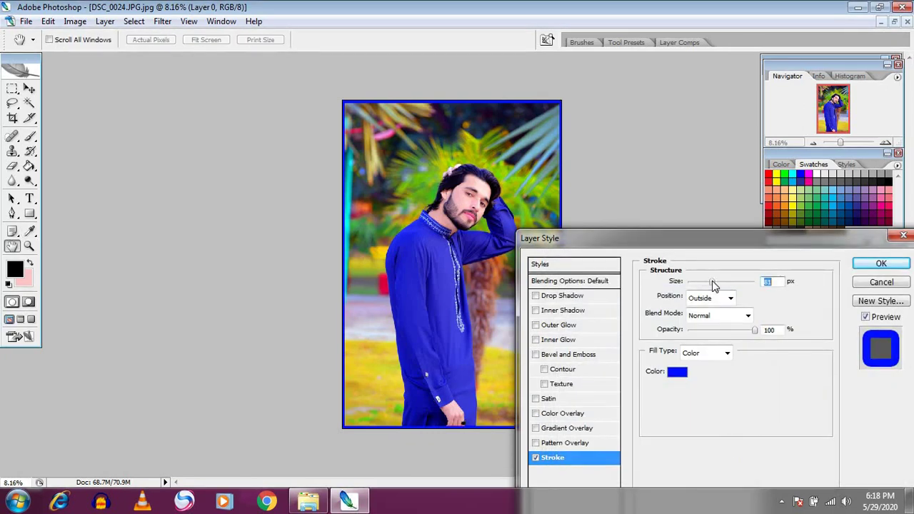
click(859, 266)
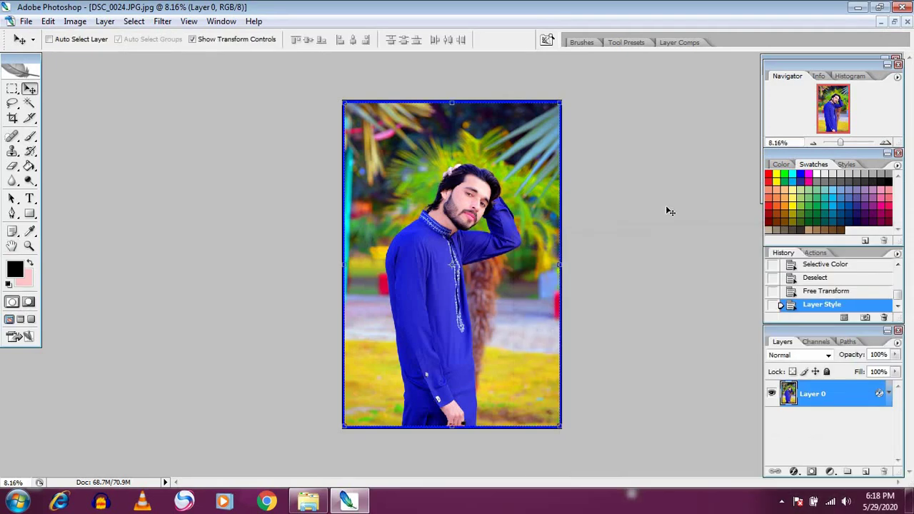
key(ctrl+minus)
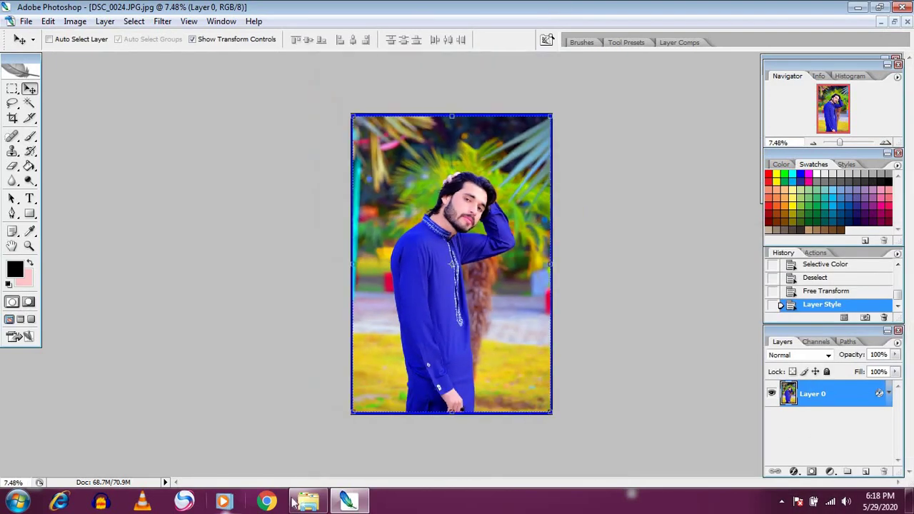
Browse to My editing pic > New folder and drag Untitled-1.png into Photoshop.
click(305, 501)
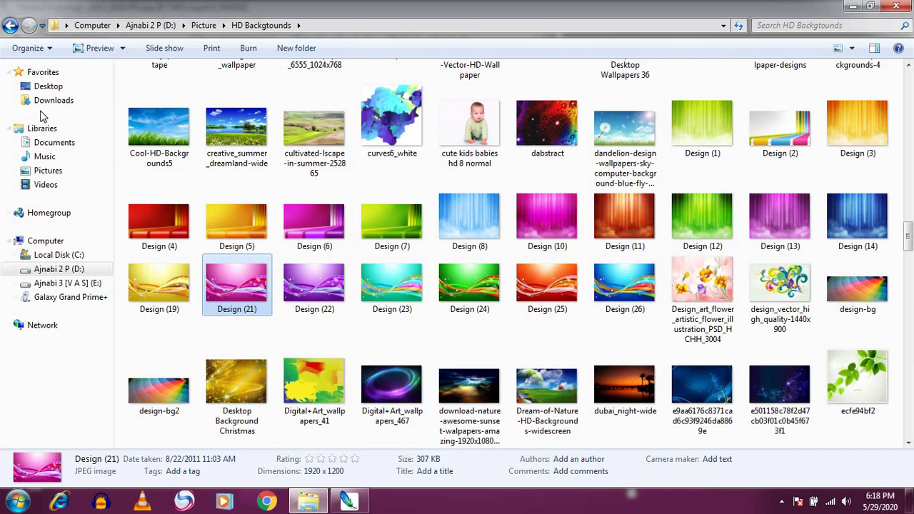
click(10, 25)
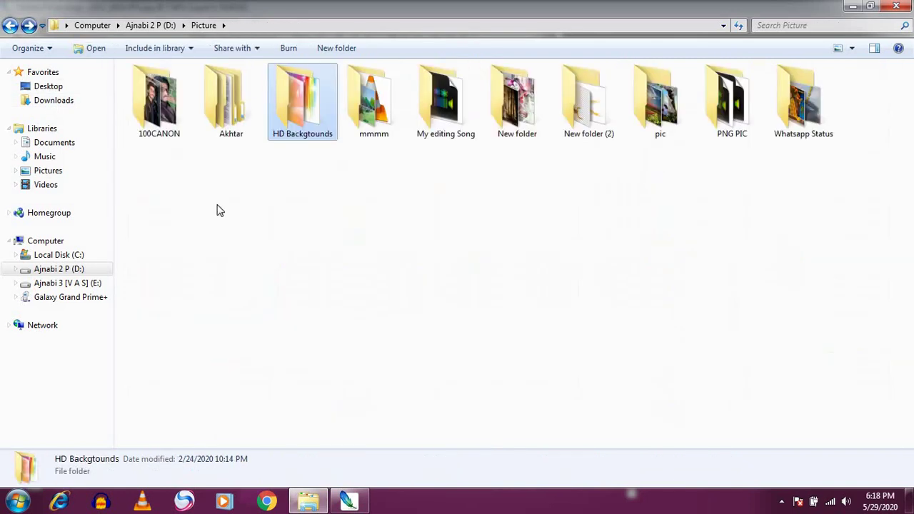
double_click(223, 111)
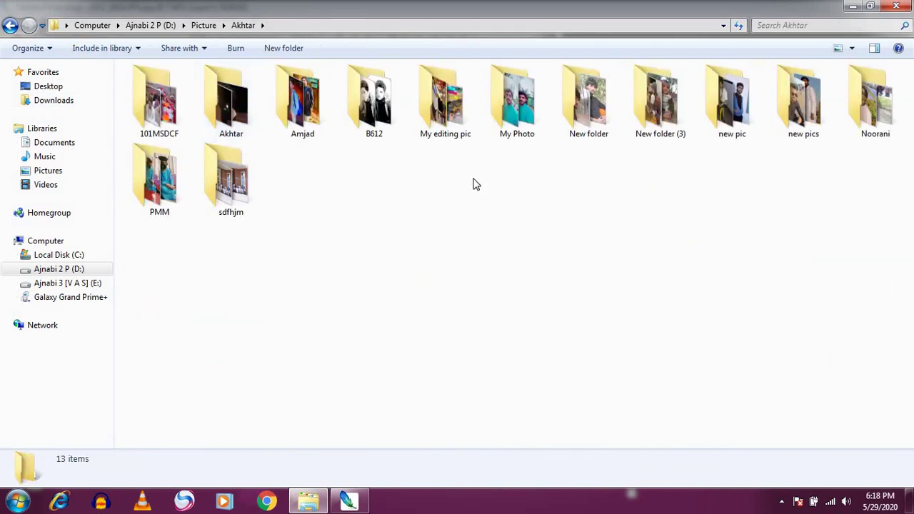
double_click(445, 107)
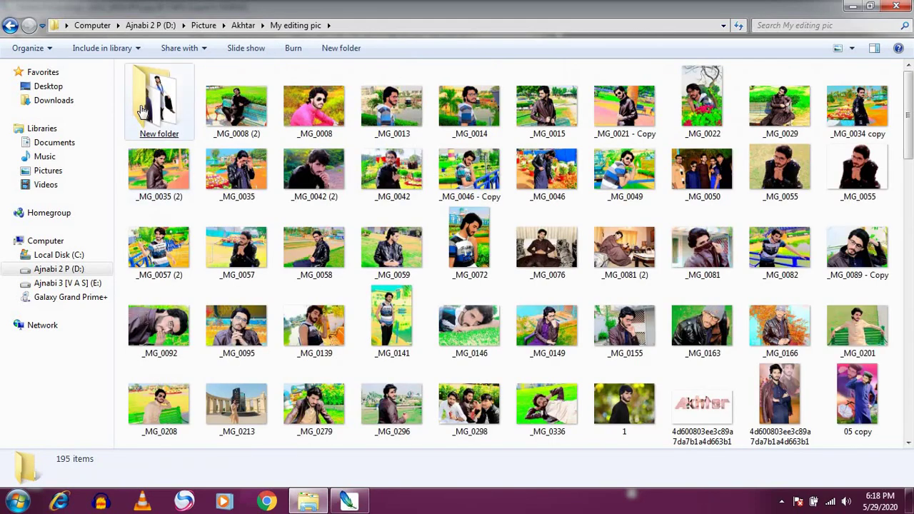
double_click(159, 100)
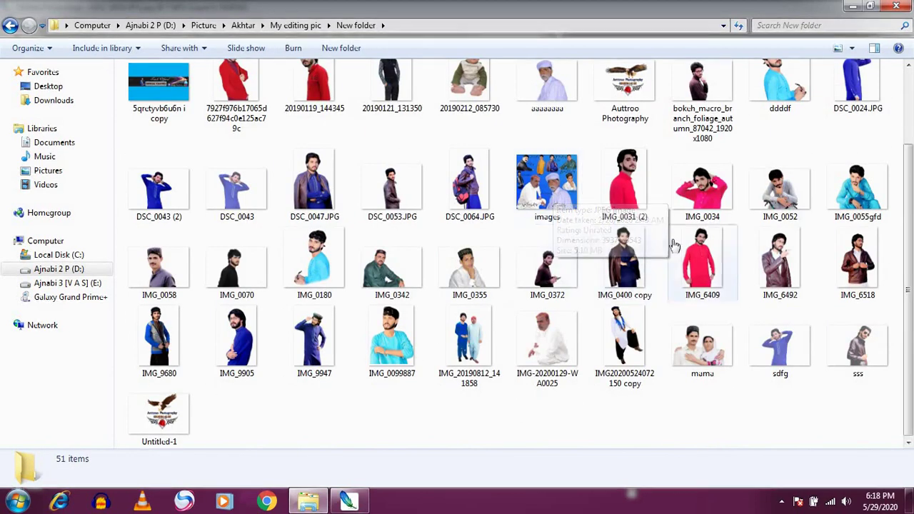
click(637, 211)
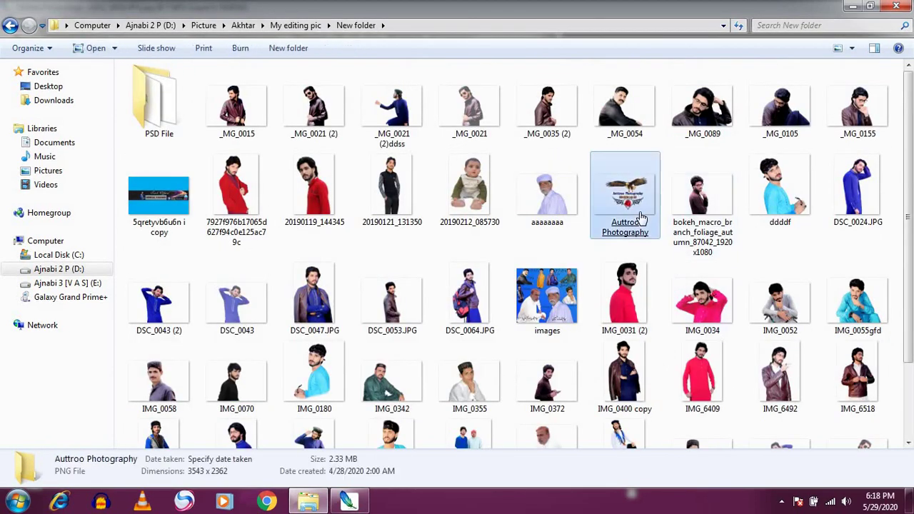
scroll(664, 221, down, 2)
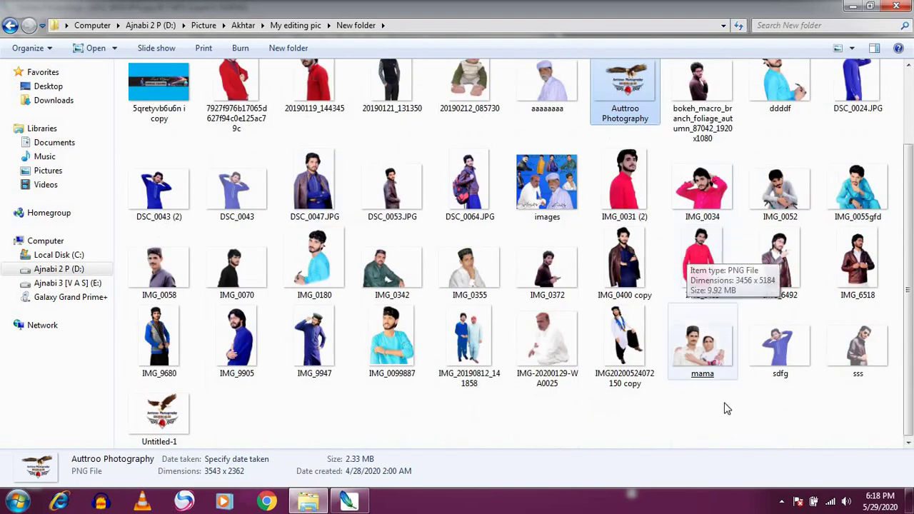
mouse_move(160, 414)
mouse_down()
mouse_move(361, 486)
mouse_move(392, 261)
mouse_up()
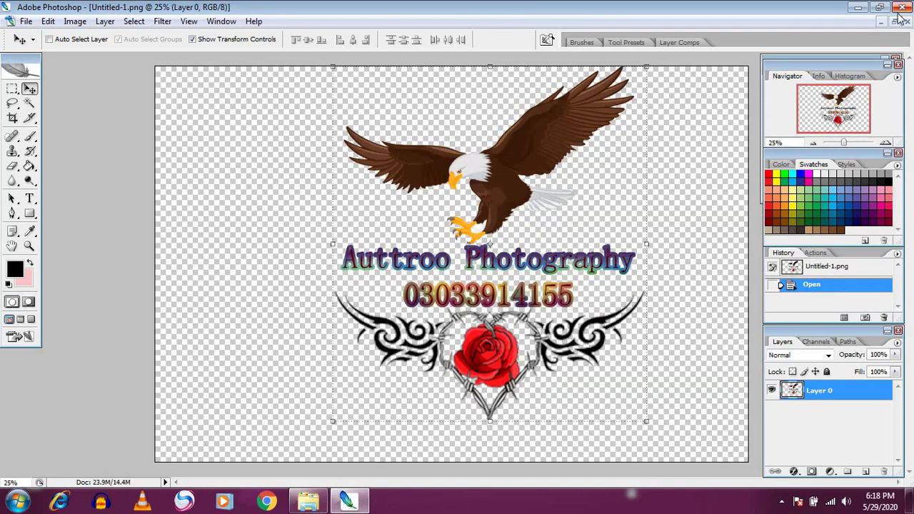
Drag the eagle logo from Untitled-1.png into the DSC_0024 portrait as Layer 1.
click(894, 21)
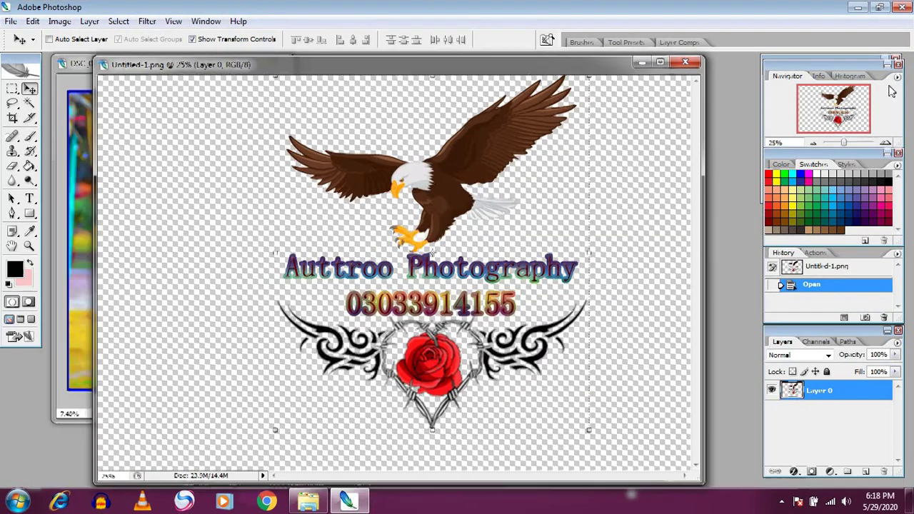
drag(434, 75, 897, 92)
drag(734, 204, 137, 207)
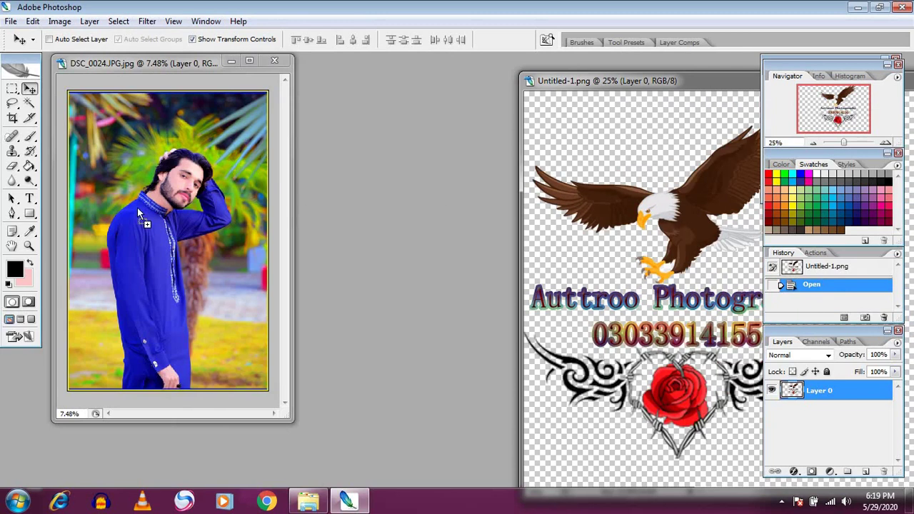
click(248, 60)
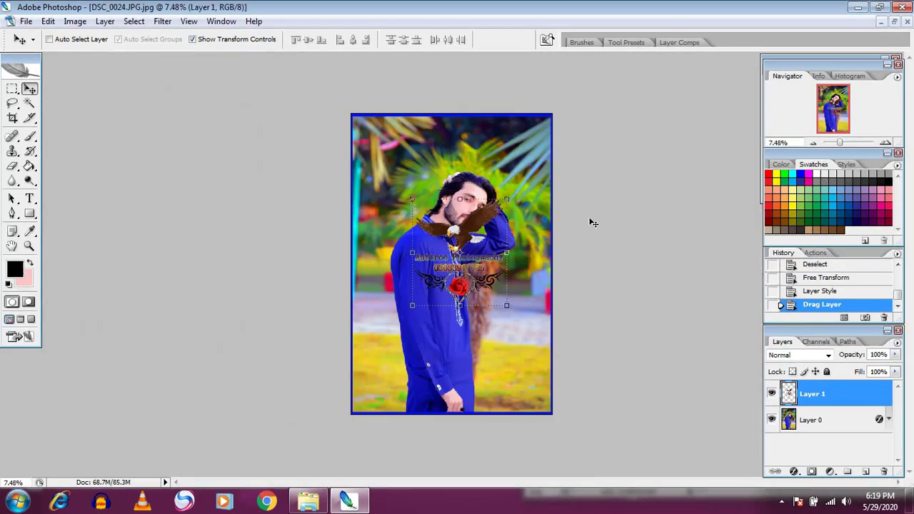
key(ctrl+0)
drag(415, 167, 373, 129)
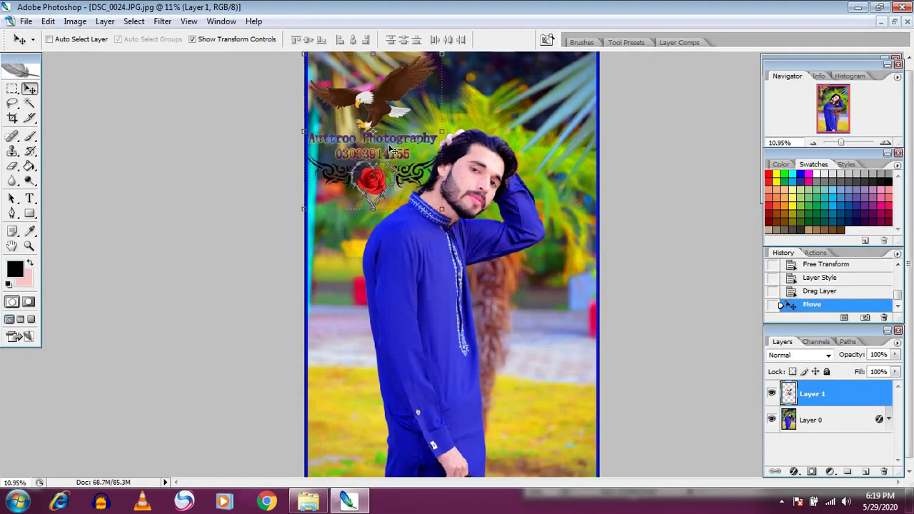
key(ctrl+minus)
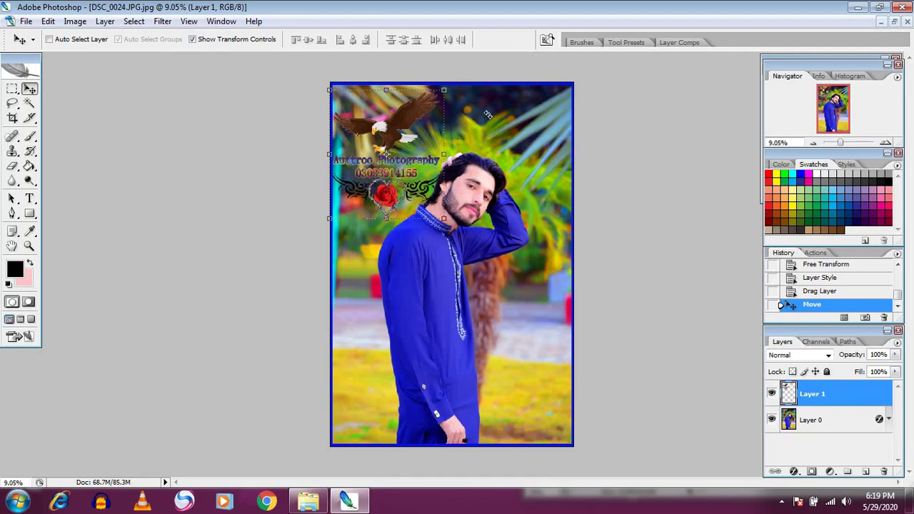
Scale the logo to 52.2% and place it in the portrait's top-left corner.
key(ctrl+t)
drag(441, 93, 423, 114)
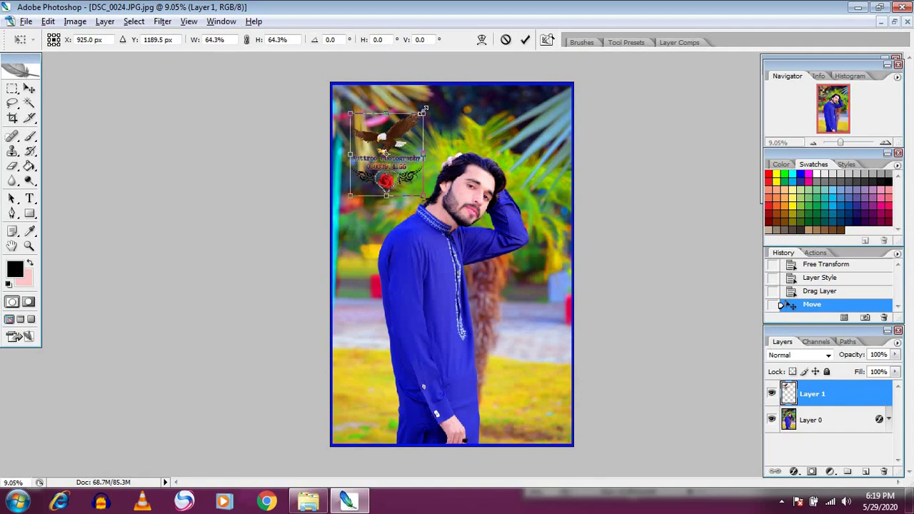
drag(385, 166, 377, 138)
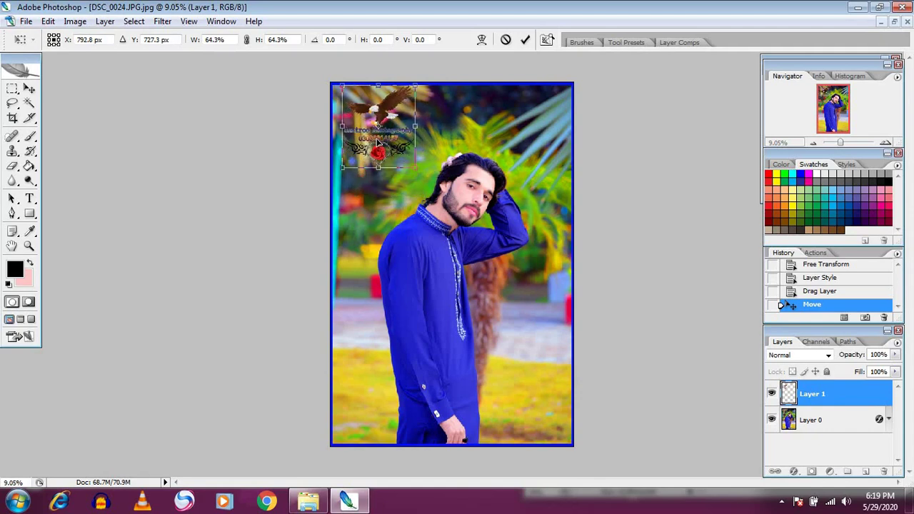
drag(415, 87, 376, 116)
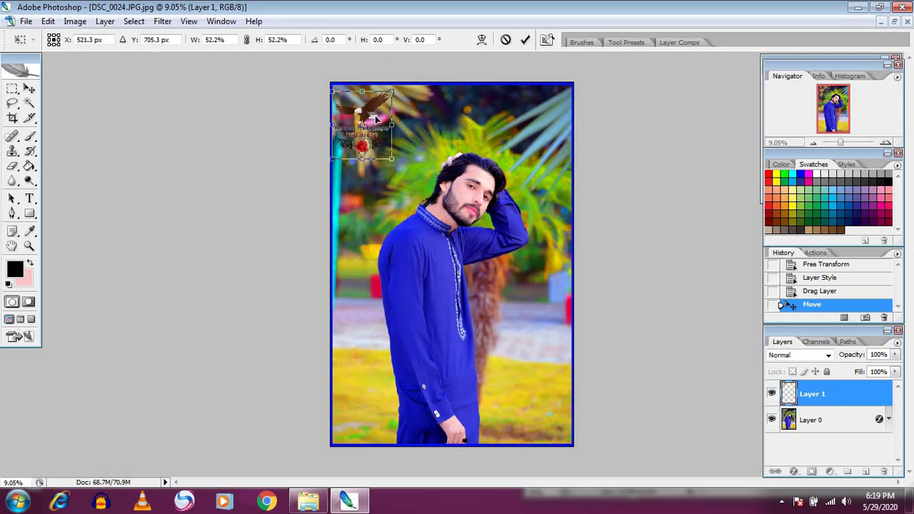
drag(375, 118, 378, 118)
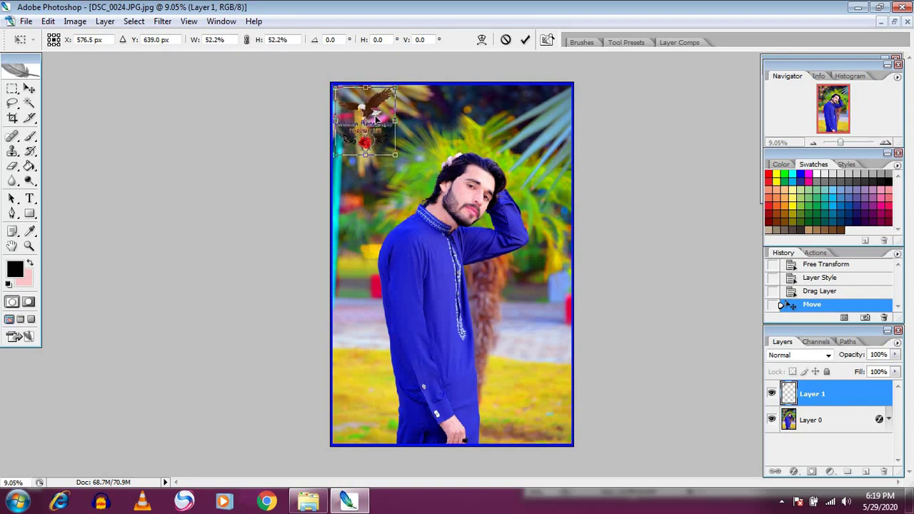
key(Return)
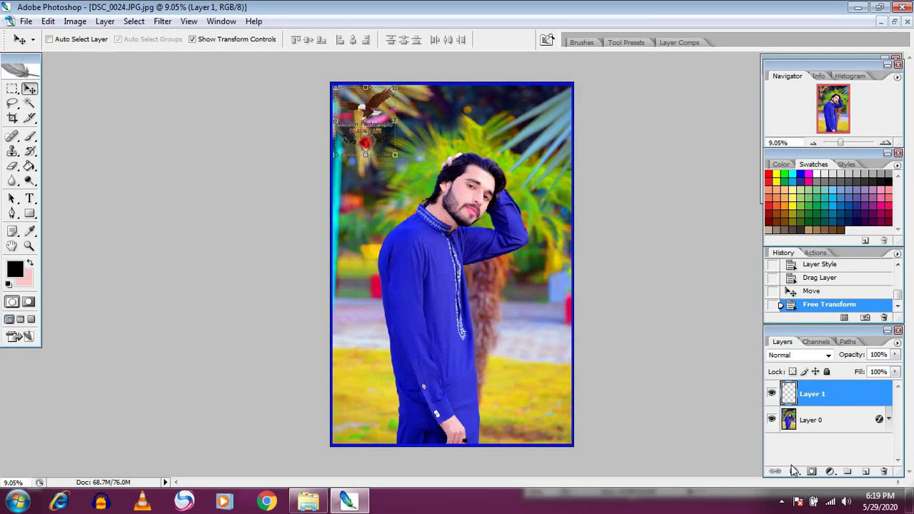
Give the logo's Layer 1 a red Outside stroke effect.
click(794, 472)
click(803, 459)
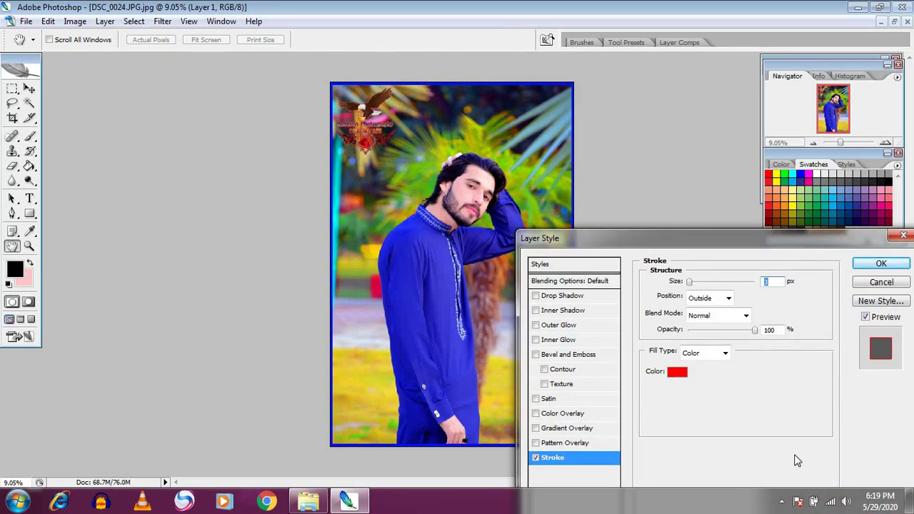
click(870, 266)
click(12, 118)
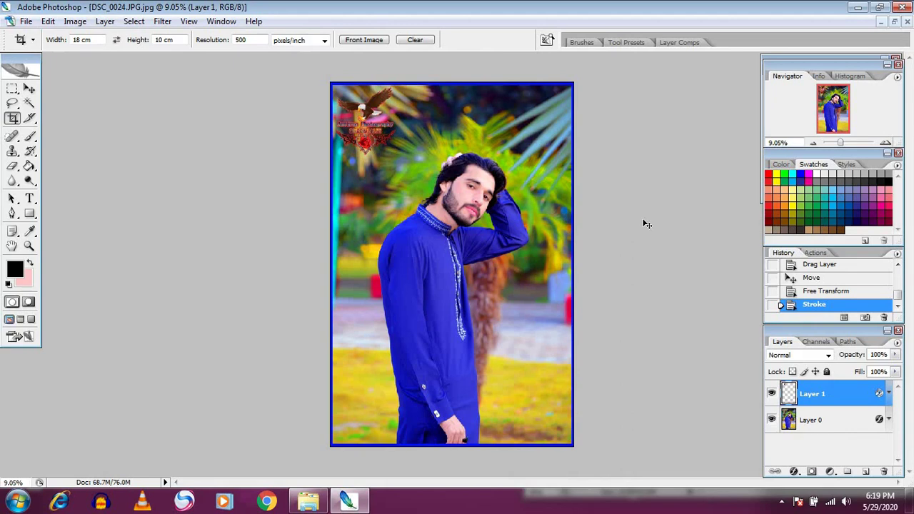
Save the portrait to the Desktop as DSC_0024.jpg, JPEG Quality 5 (Medium).
key(ctrl+shift+s)
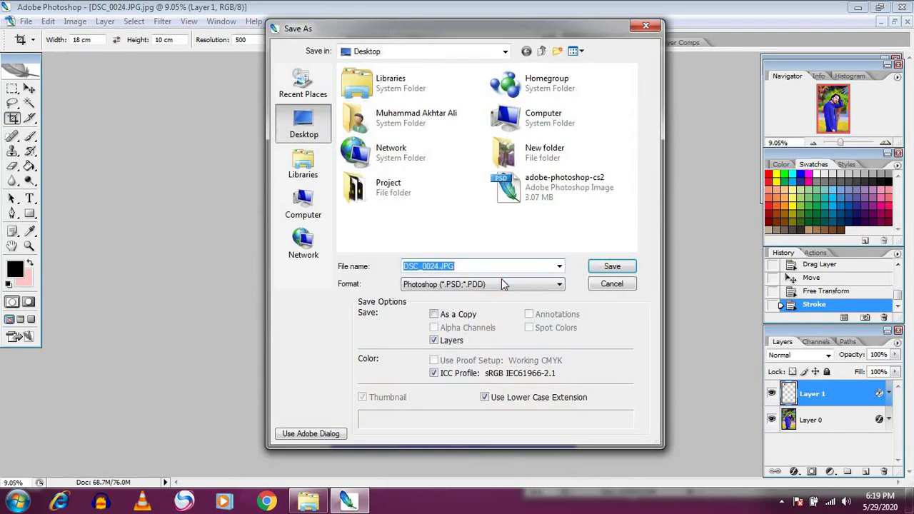
click(501, 283)
click(492, 345)
click(608, 266)
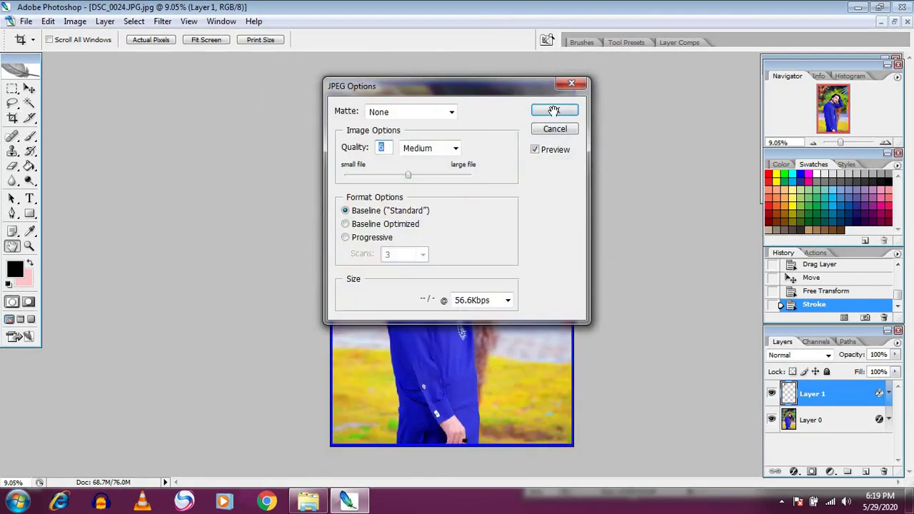
click(554, 111)
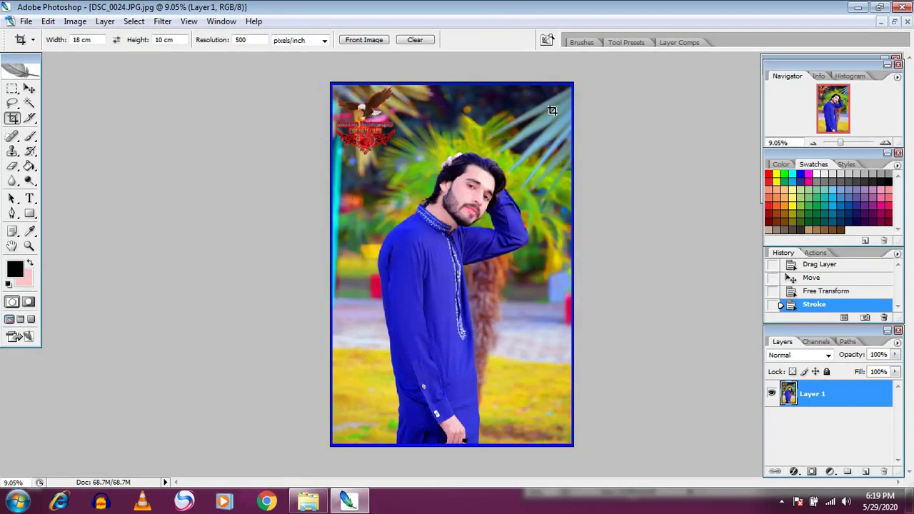
Minimize Photoshop and Explorer, then refresh the desktop to show the saved file.
click(859, 7)
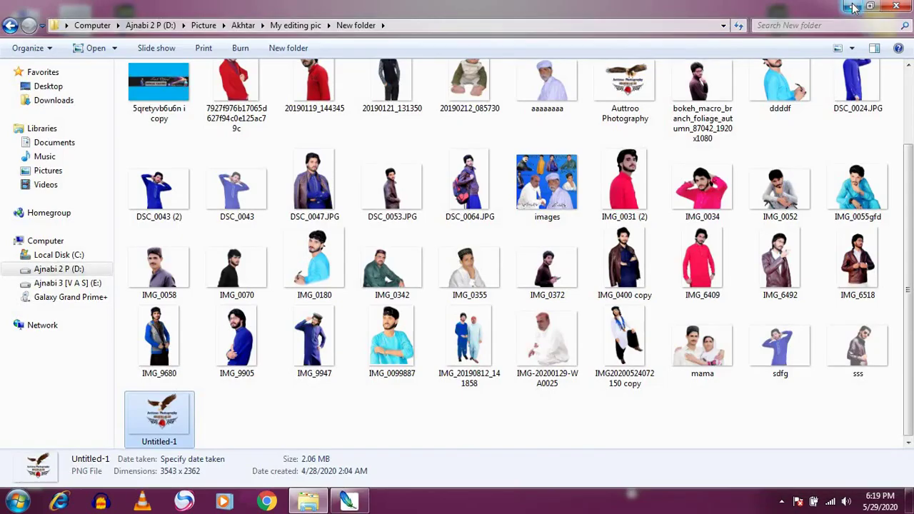
click(858, 7)
right_click(424, 28)
click(453, 67)
right_click(448, 66)
click(464, 106)
View the original and edited DSC_0024 photos in maximized Photo Viewer windows.
double_click(777, 25)
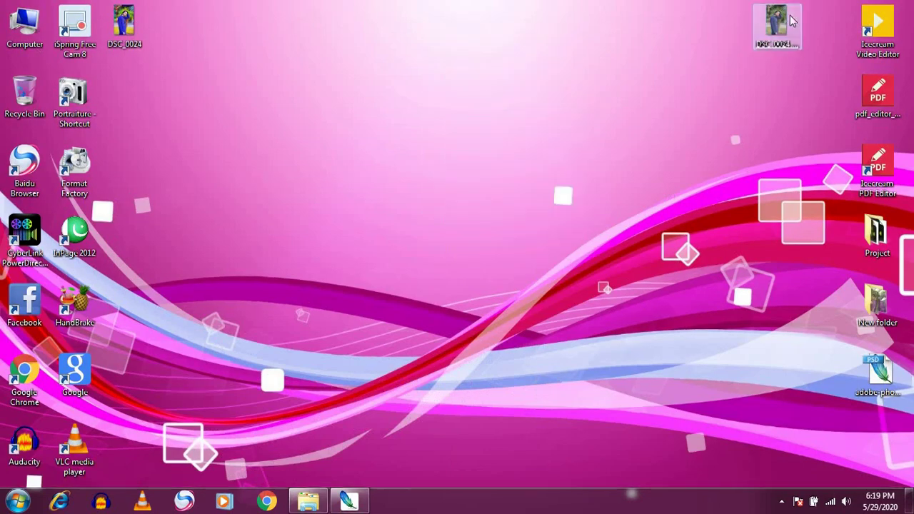
click(798, 61)
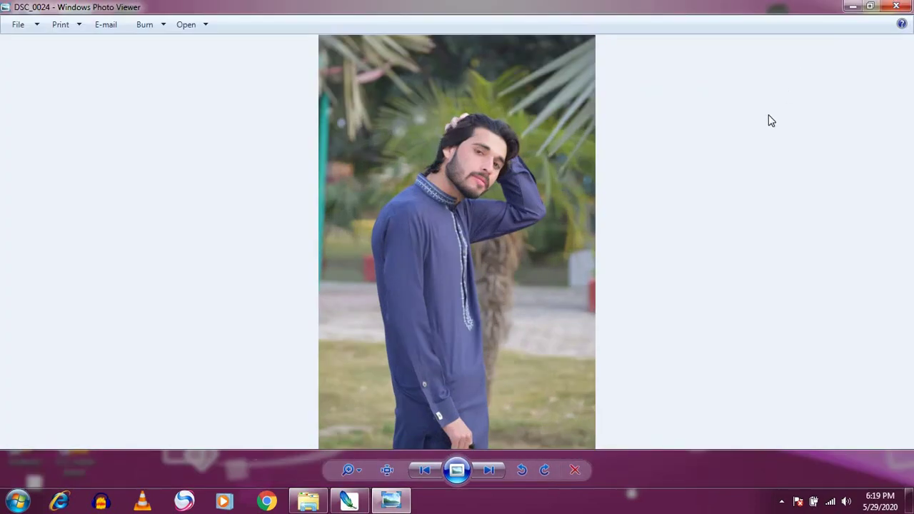
click(863, 7)
double_click(125, 28)
click(798, 62)
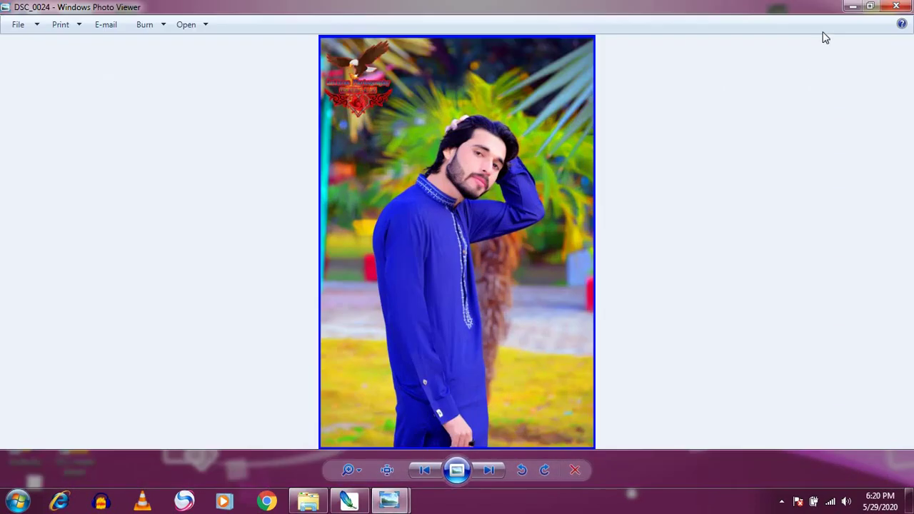
click(852, 8)
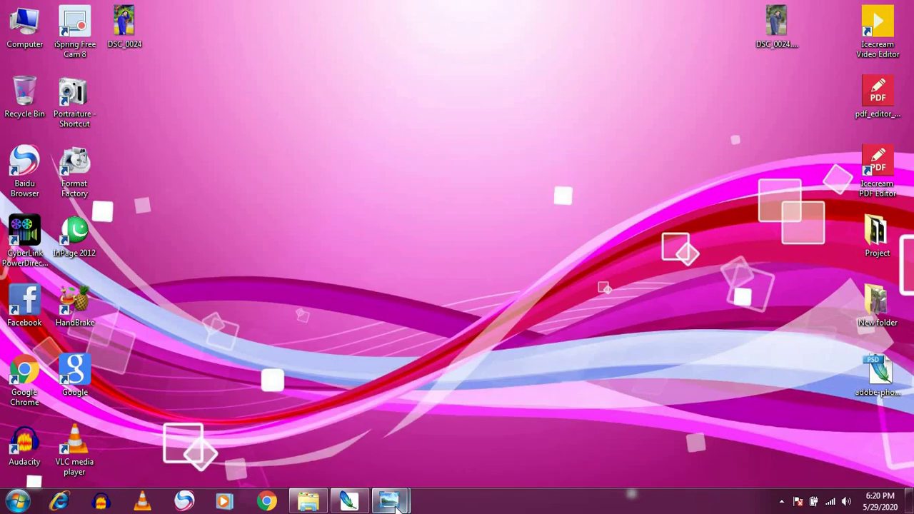
mouse_move(390, 501)
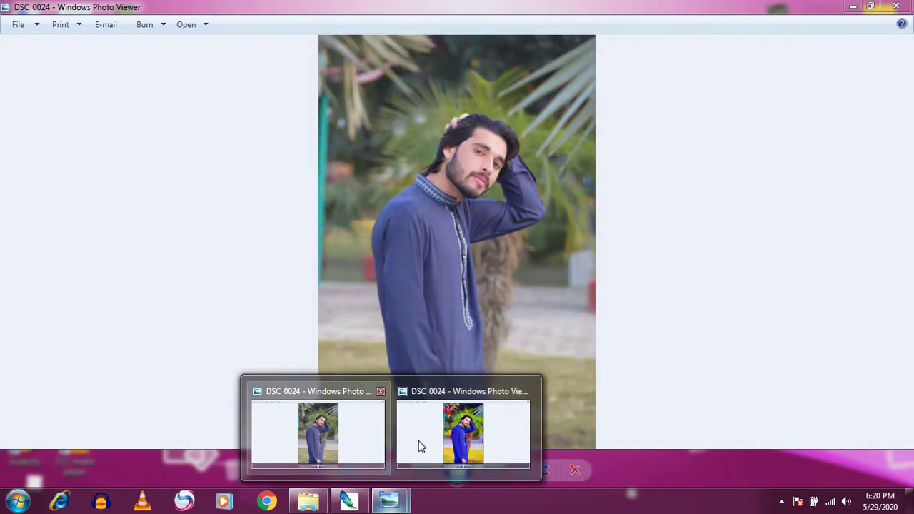
Close all Photo Viewer windows and refresh the desktop.
right_click(389, 501)
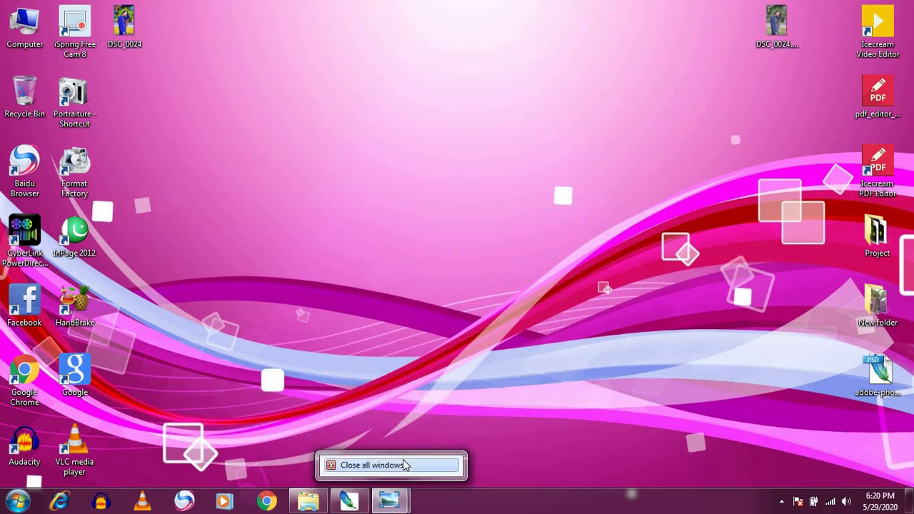
click(404, 467)
click(381, 63)
right_click(379, 58)
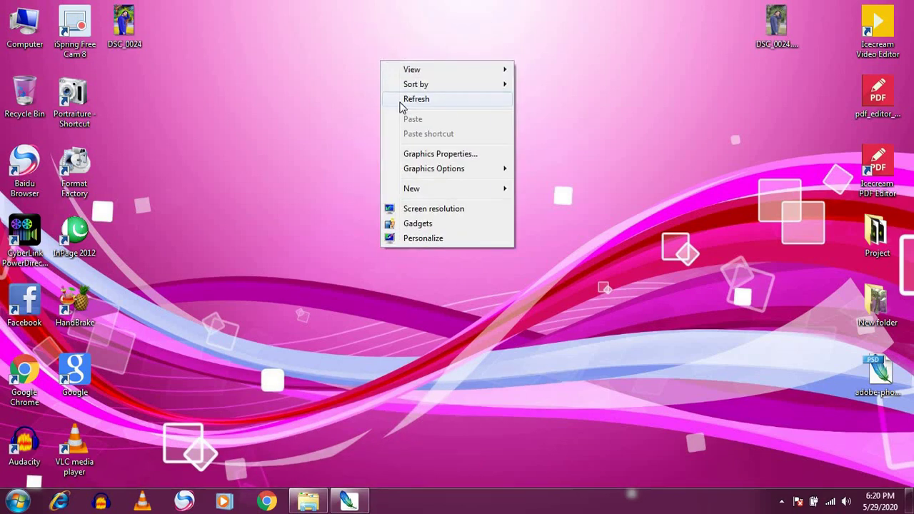